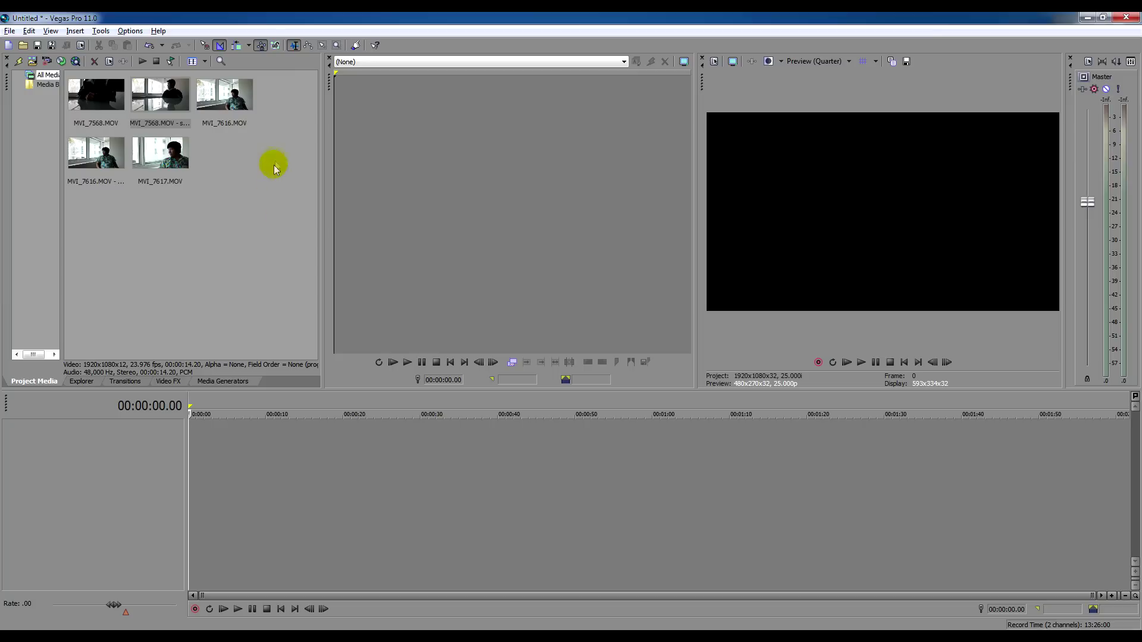
- Place the MVI_7616.MOV subclip at the start of the timeline and delete its audio track
{"action": "left_click", "coordinate": [97, 152]}
{"action": "left_click_drag", "start_coordinate": [98, 153], "coordinate": [170, 458]}
{"action": "left_click", "coordinate": [143, 491]}
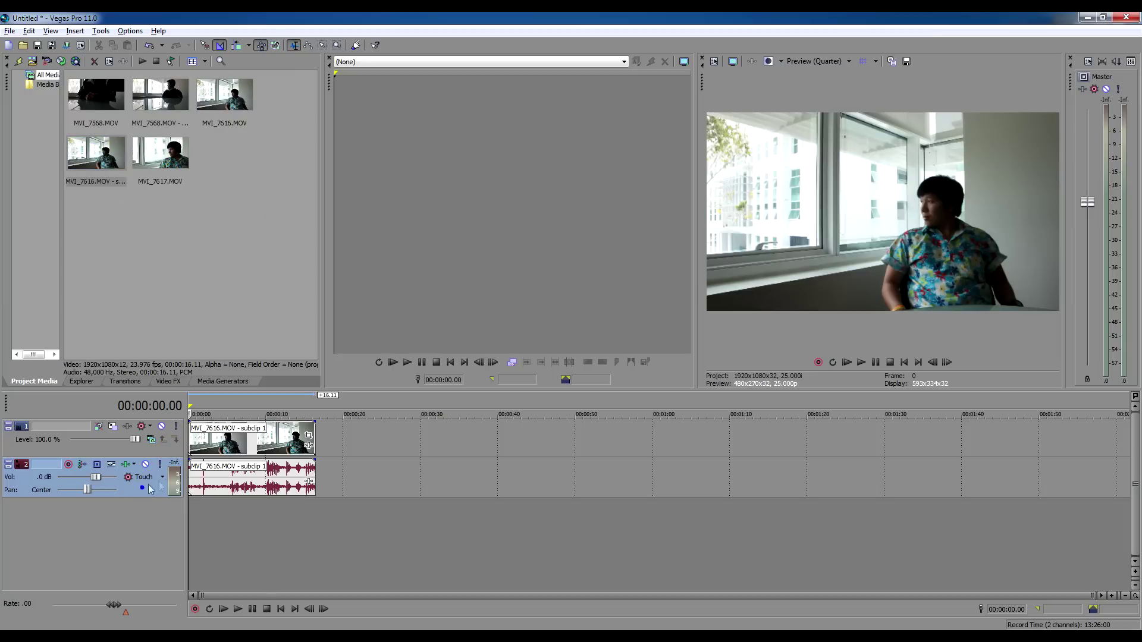
{"action": "right_click", "coordinate": [143, 493]}
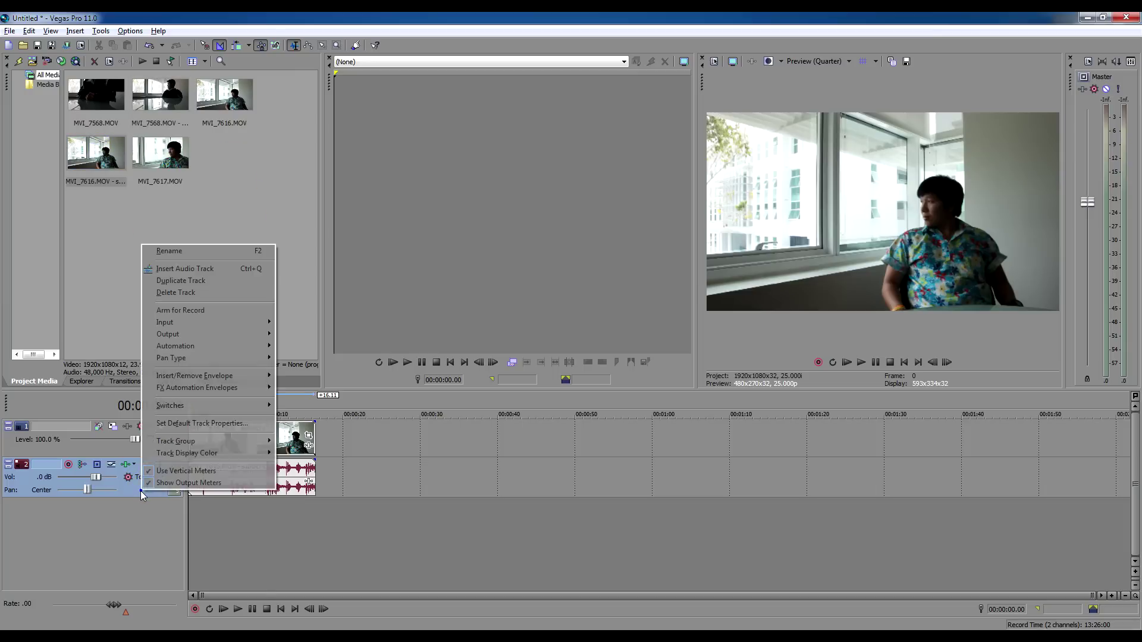
{"action": "left_click", "coordinate": [190, 289]}
- Widen the video preview area and set its quality to Good (Half)
{"action": "left_click_drag", "start_coordinate": [695, 339], "coordinate": [476, 294]}
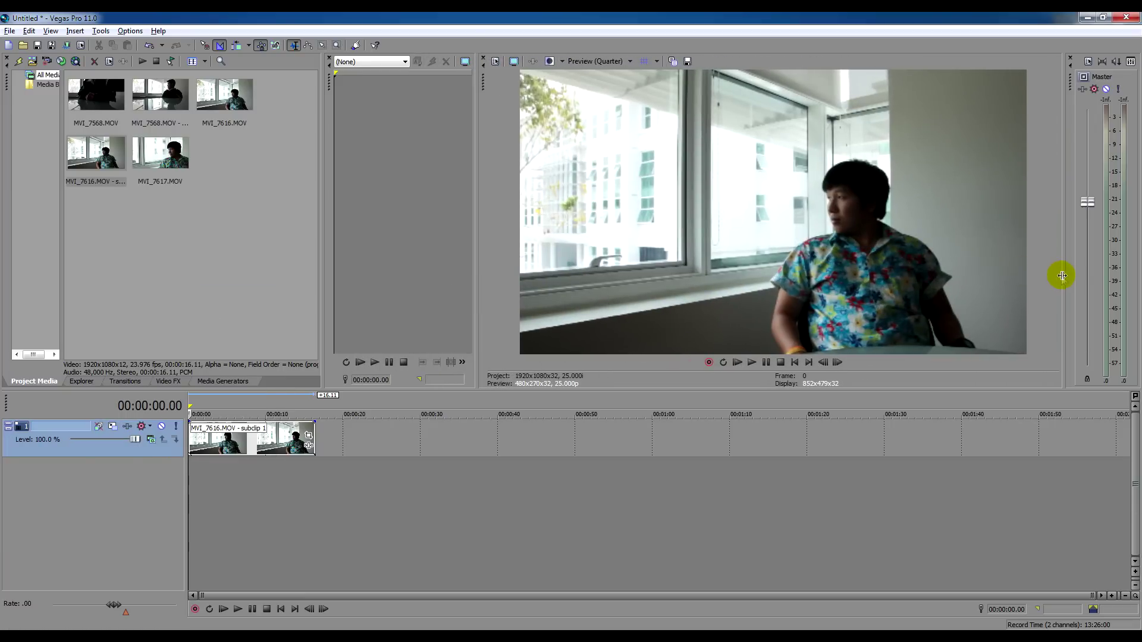
{"action": "left_click_drag", "start_coordinate": [1058, 273], "coordinate": [1133, 273]}
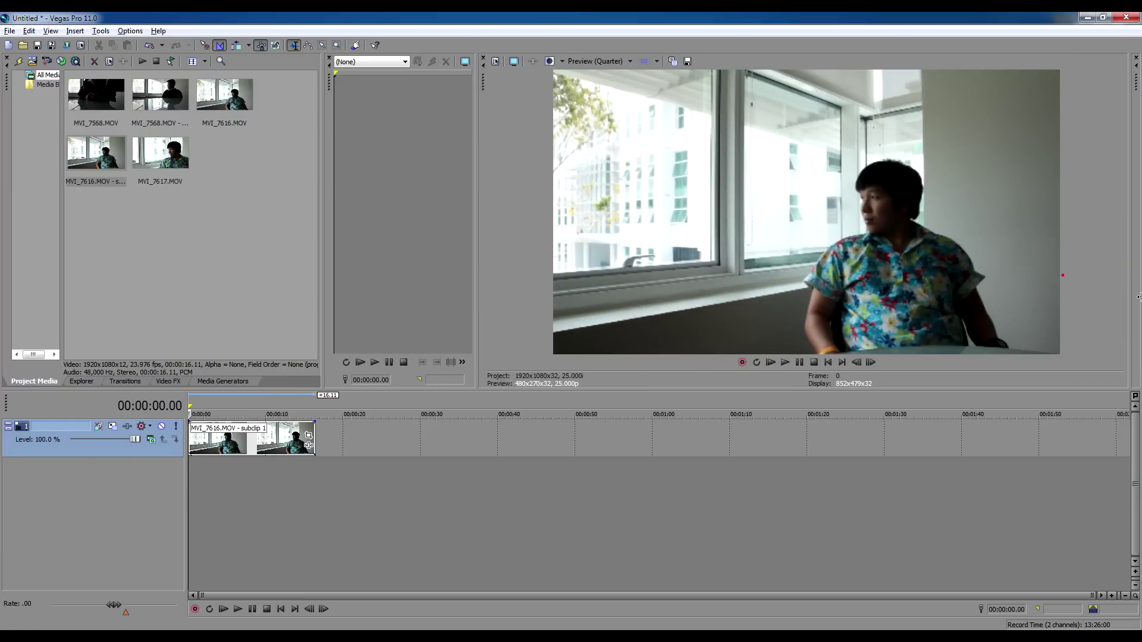
{"action": "left_click", "coordinate": [616, 61]}
{"action": "mouse_move", "coordinate": [600, 88]}
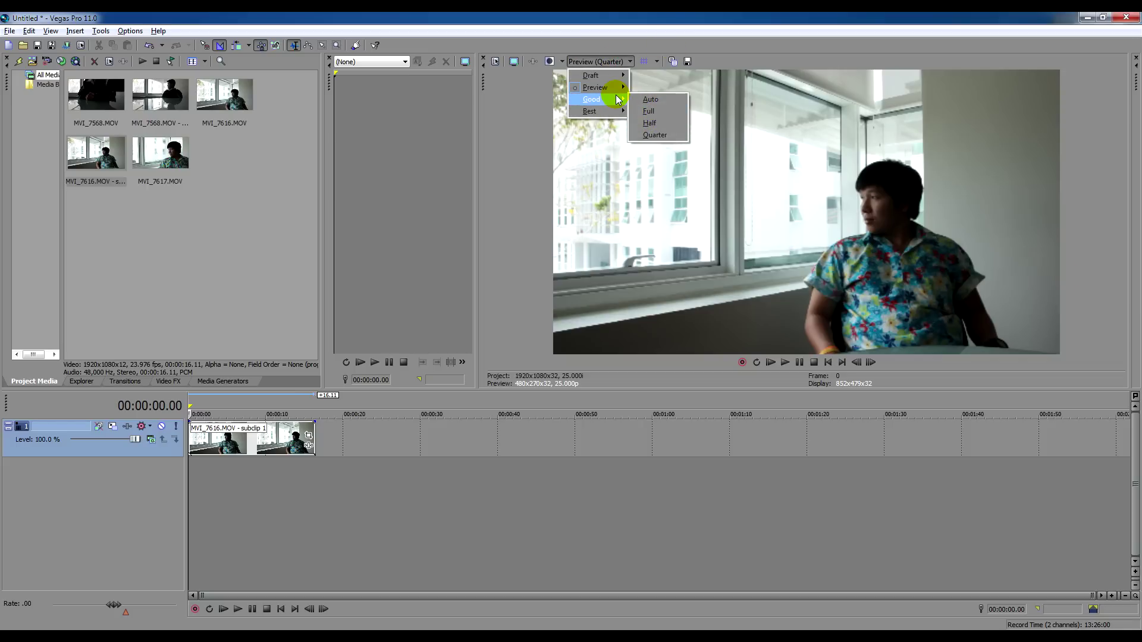
{"action": "left_click", "coordinate": [662, 122]}
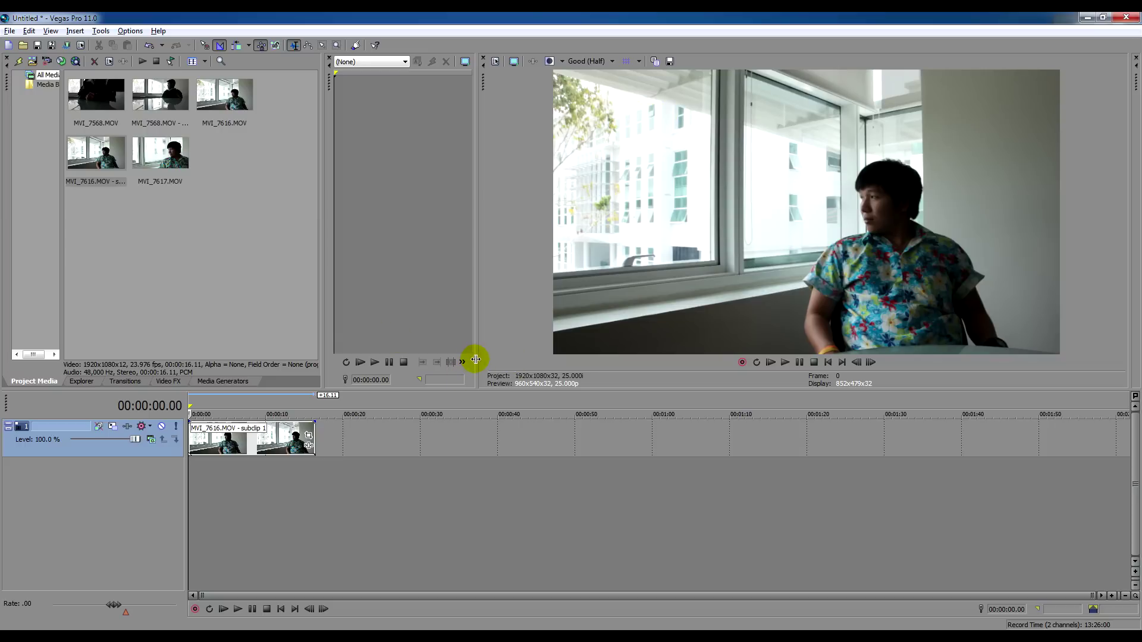
- Enlarge the video preview further by shrinking the project media, trimmer and timeline areas
{"action": "left_click_drag", "start_coordinate": [321, 308], "coordinate": [196, 279]}
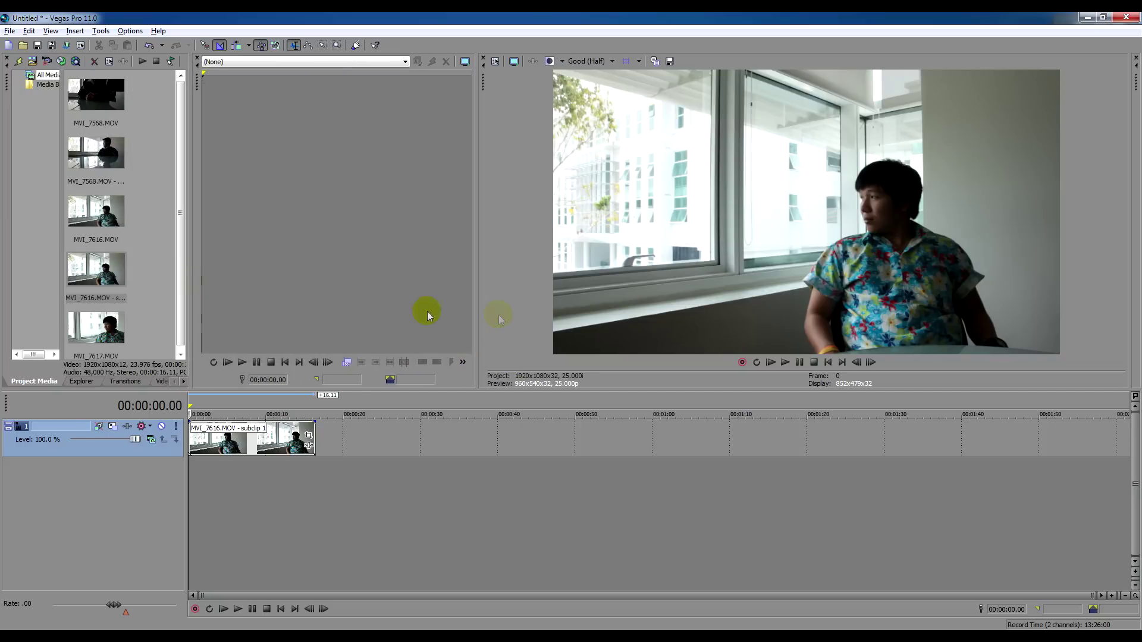
{"action": "left_click_drag", "start_coordinate": [478, 316], "coordinate": [377, 308]}
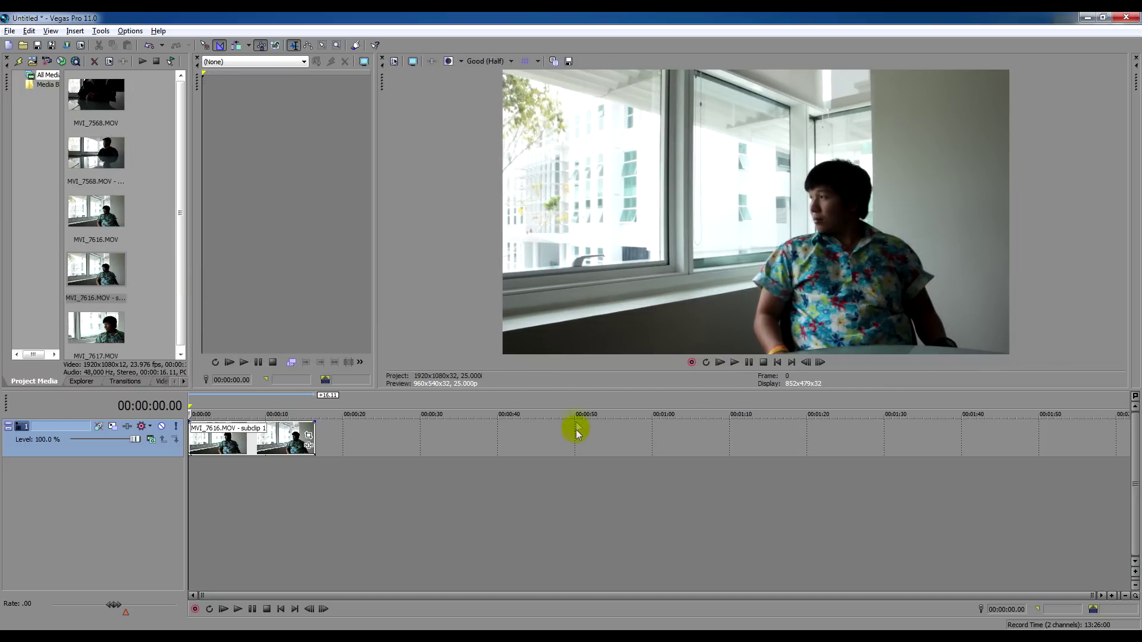
{"action": "left_click_drag", "start_coordinate": [566, 390], "coordinate": [559, 500]}
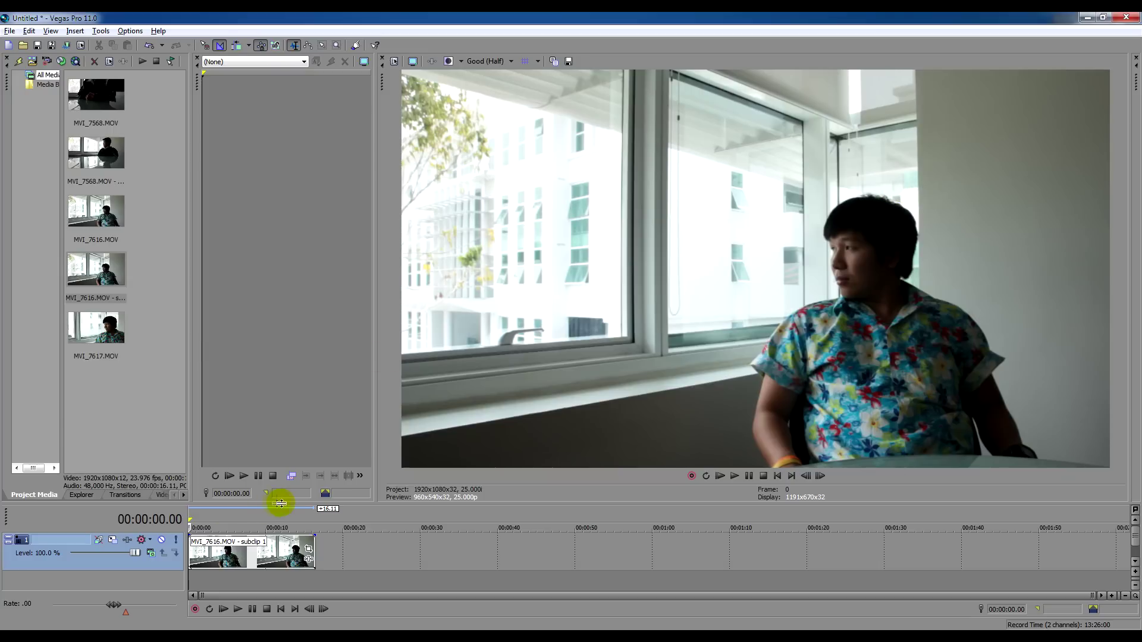
- Find the Fill Light effect among the Sony video effects and show its presets
{"action": "left_click", "coordinate": [162, 495]}
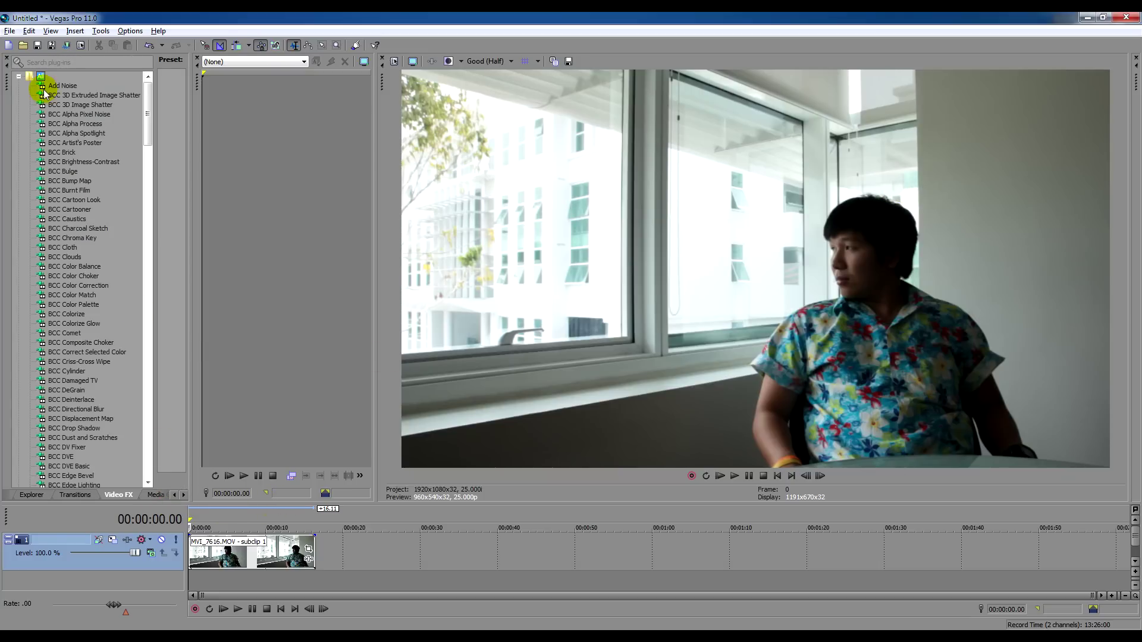
{"action": "left_click", "coordinate": [19, 76]}
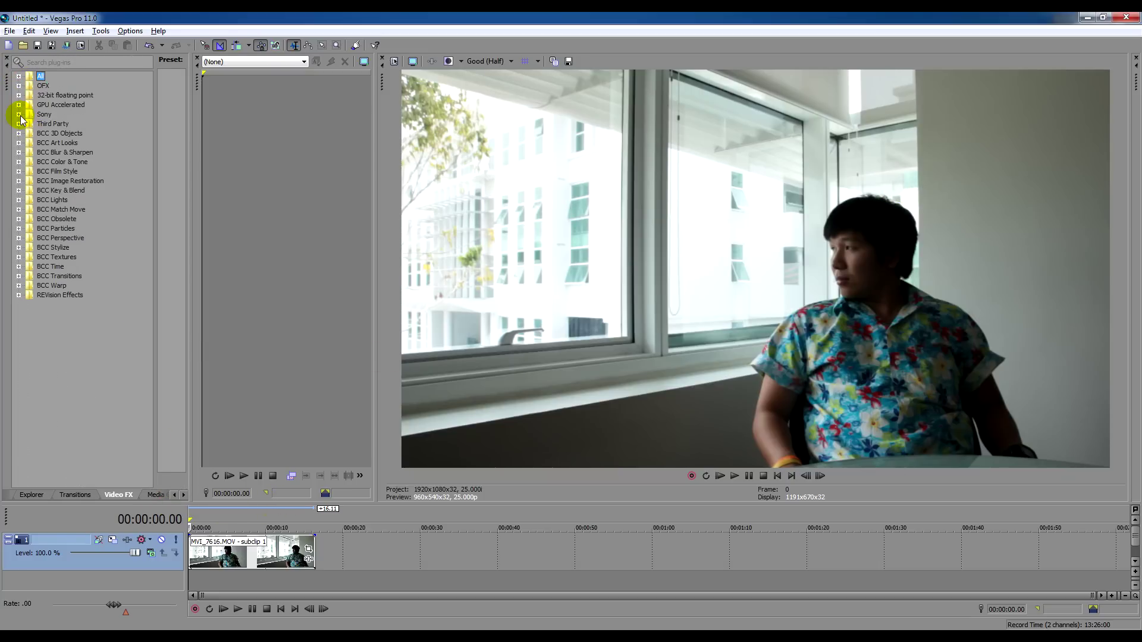
{"action": "double_click", "coordinate": [27, 117]}
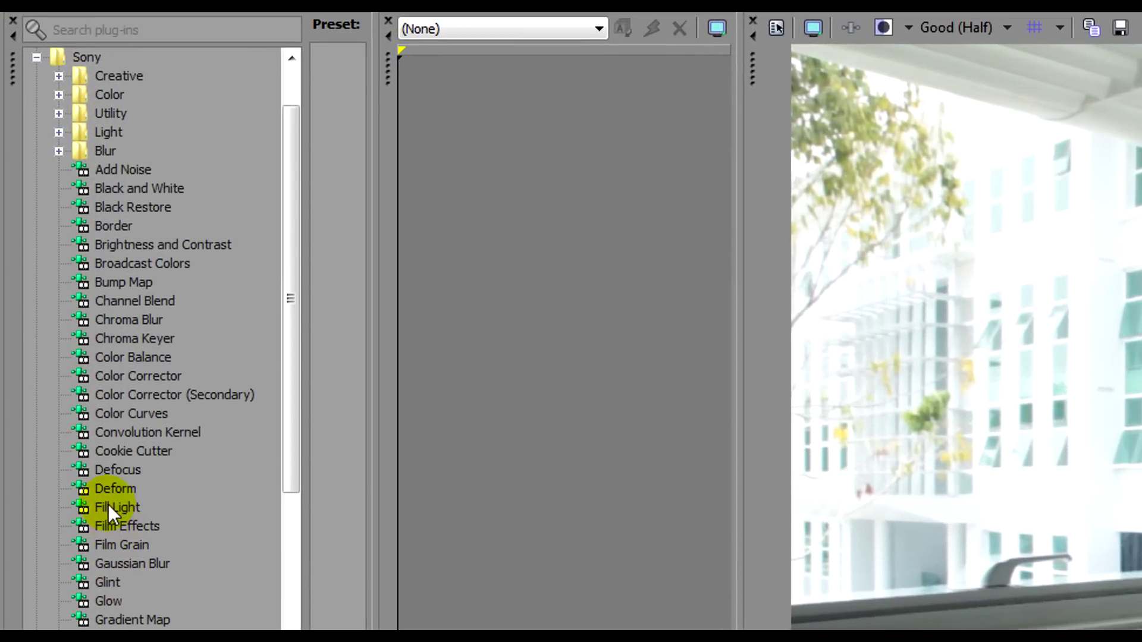
{"action": "left_click", "coordinate": [109, 504]}
- Apply the Default Fill Light preset to the timeline clip and resize the panes to show all its settings
{"action": "left_click_drag", "start_coordinate": [370, 497], "coordinate": [610, 474]}
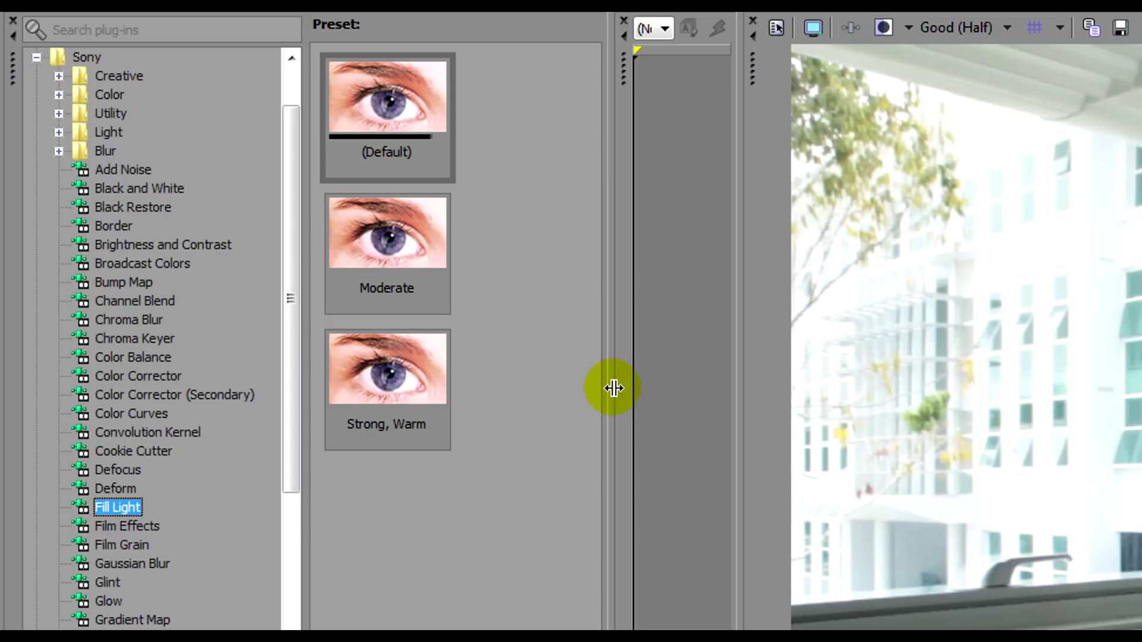
{"action": "left_click_drag", "start_coordinate": [366, 108], "coordinate": [315, 641]}
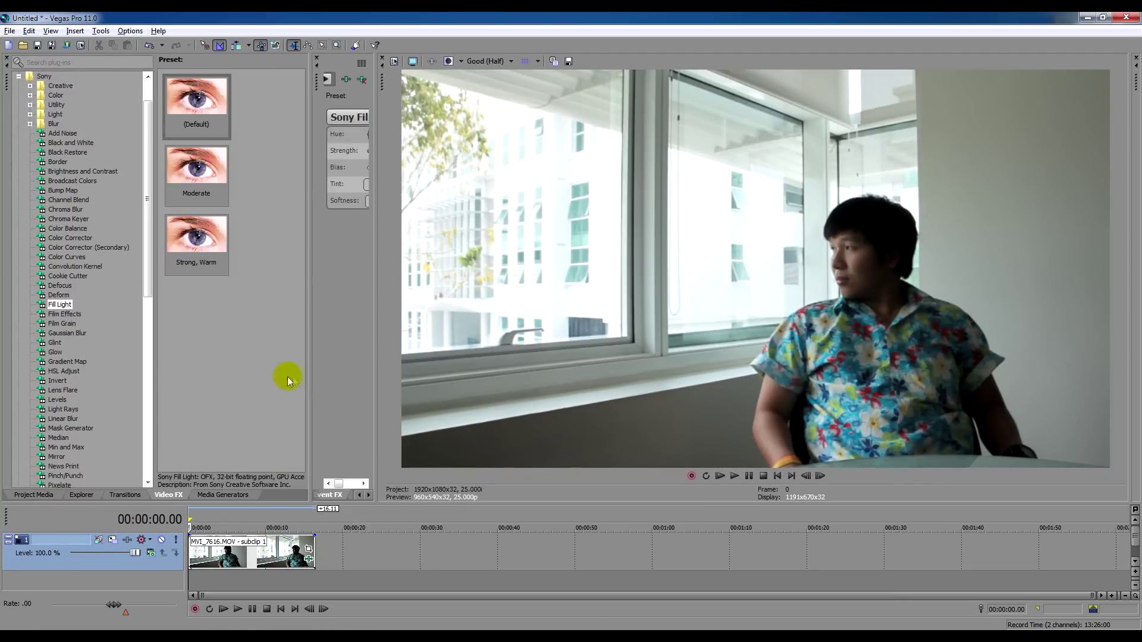
{"action": "left_click_drag", "start_coordinate": [311, 377], "coordinate": [94, 343]}
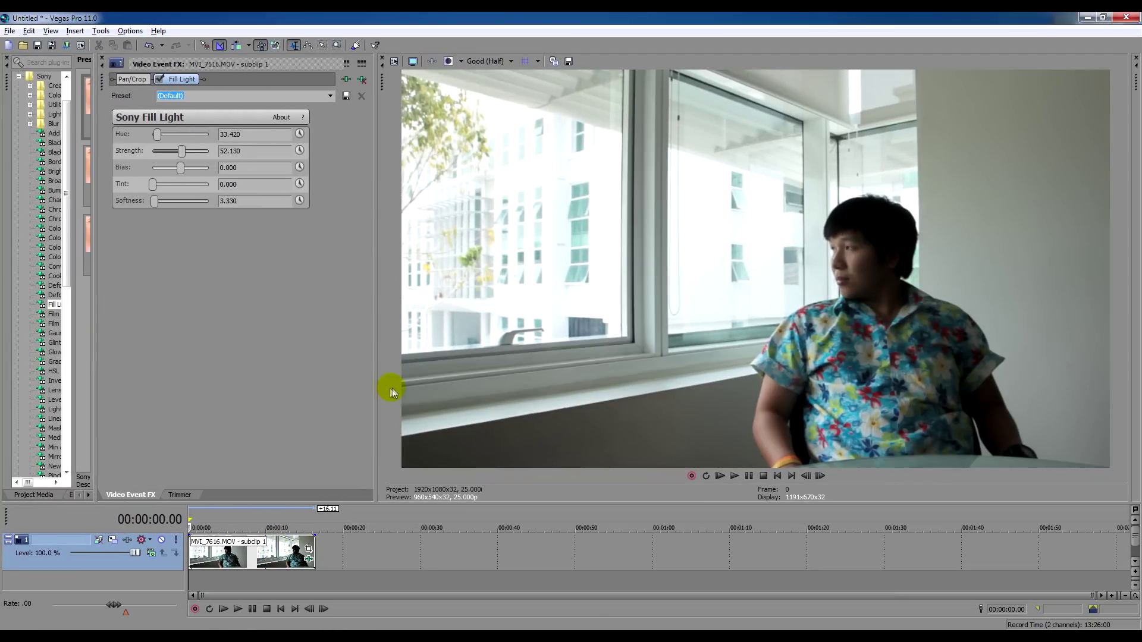
{"action": "left_click_drag", "start_coordinate": [378, 387], "coordinate": [332, 382]}
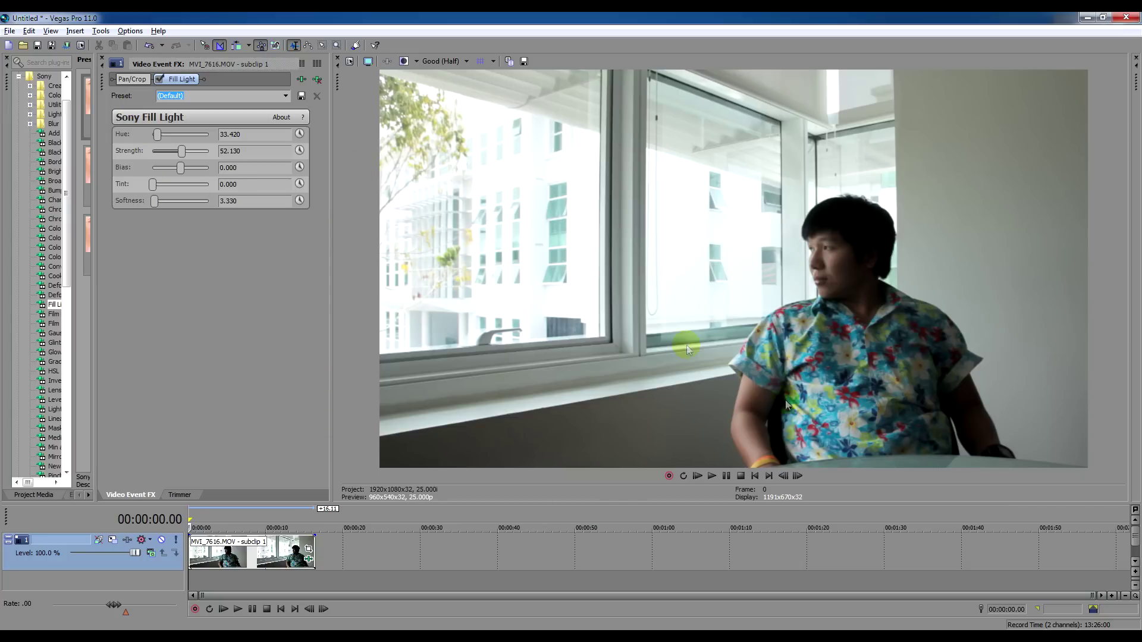
- Compare the shot with and without Fill Light by repeatedly toggling the preview's split-screen bypass
{"action": "left_click", "coordinate": [403, 62]}
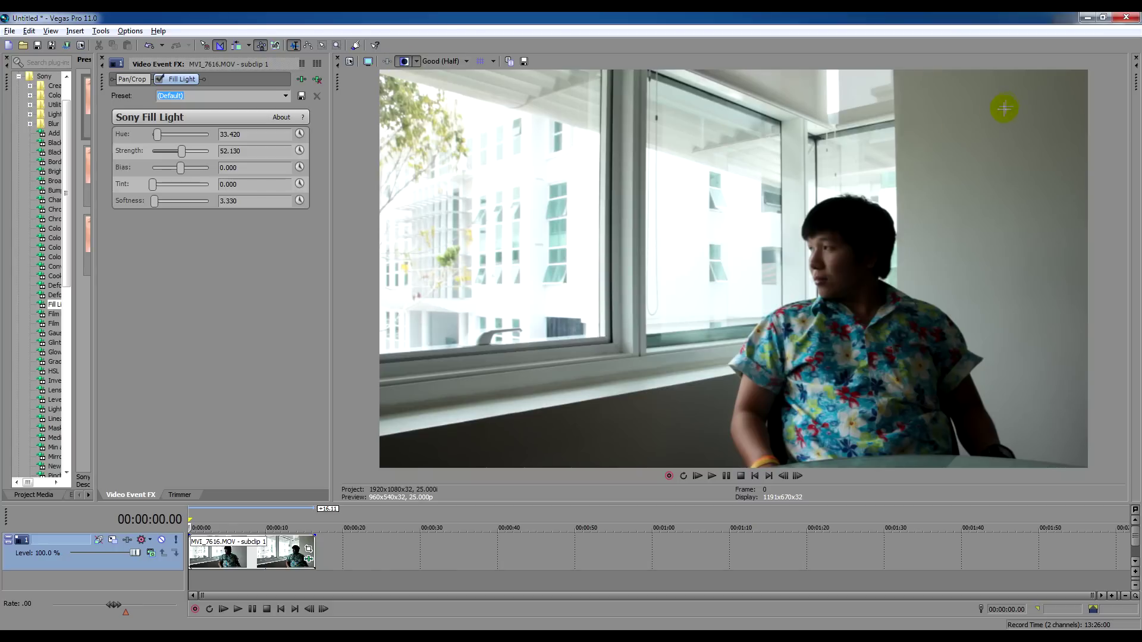
{"action": "left_click", "coordinate": [404, 63]}
{"action": "left_click", "coordinate": [405, 62]}
{"action": "left_click", "coordinate": [404, 62]}
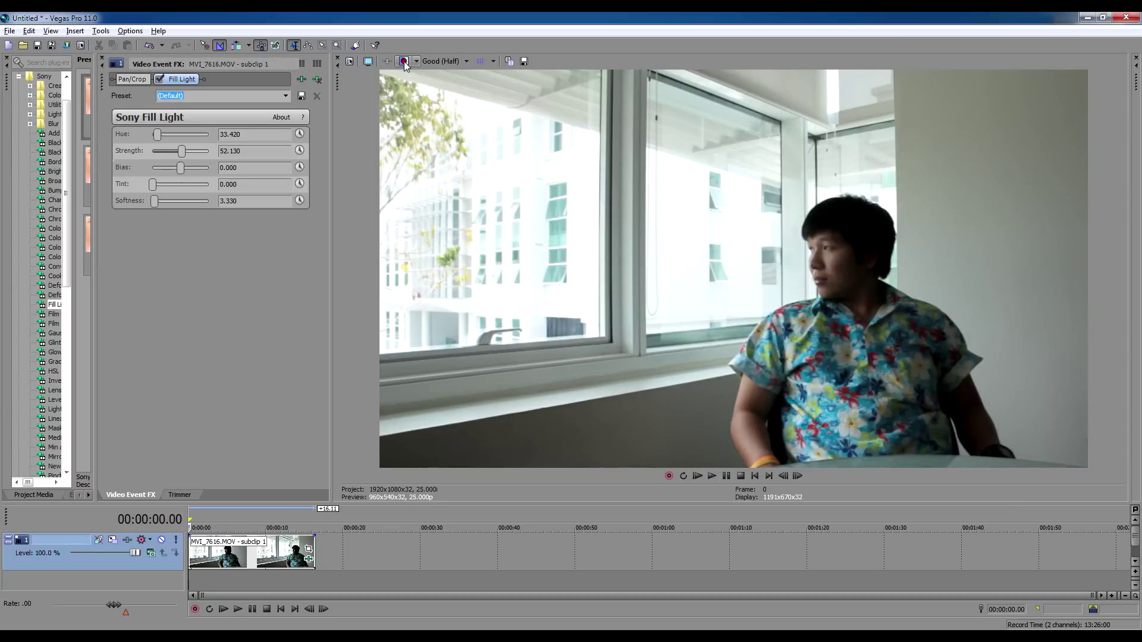
{"action": "left_click", "coordinate": [404, 61]}
{"action": "left_click", "coordinate": [405, 60]}
{"action": "left_click", "coordinate": [404, 61]}
{"action": "left_click", "coordinate": [405, 61]}
{"action": "left_click", "coordinate": [404, 60]}
{"action": "left_click", "coordinate": [405, 60]}
{"action": "left_click", "coordinate": [403, 60]}
{"action": "left_click", "coordinate": [402, 59]}
{"action": "left_click", "coordinate": [402, 60]}
{"action": "left_click", "coordinate": [402, 60]}
{"action": "left_click", "coordinate": [400, 61]}
{"action": "left_click", "coordinate": [402, 62]}
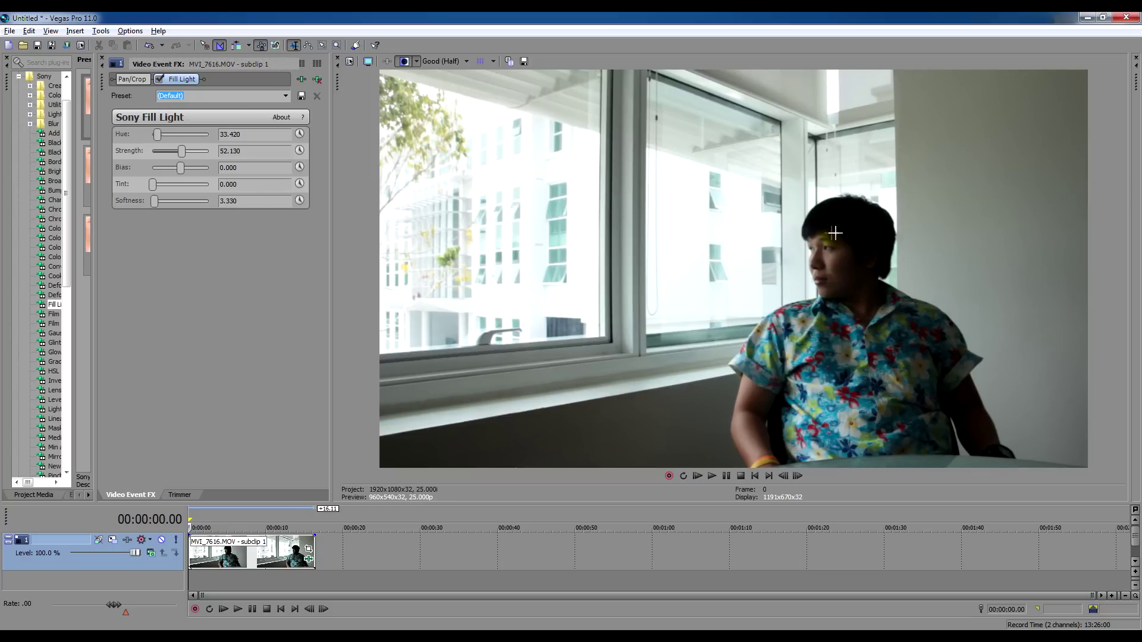
{"action": "left_click", "coordinate": [402, 61]}
{"action": "left_click", "coordinate": [402, 61]}
{"action": "left_click", "coordinate": [402, 61]}
{"action": "left_click", "coordinate": [402, 62]}
{"action": "left_click", "coordinate": [402, 62]}
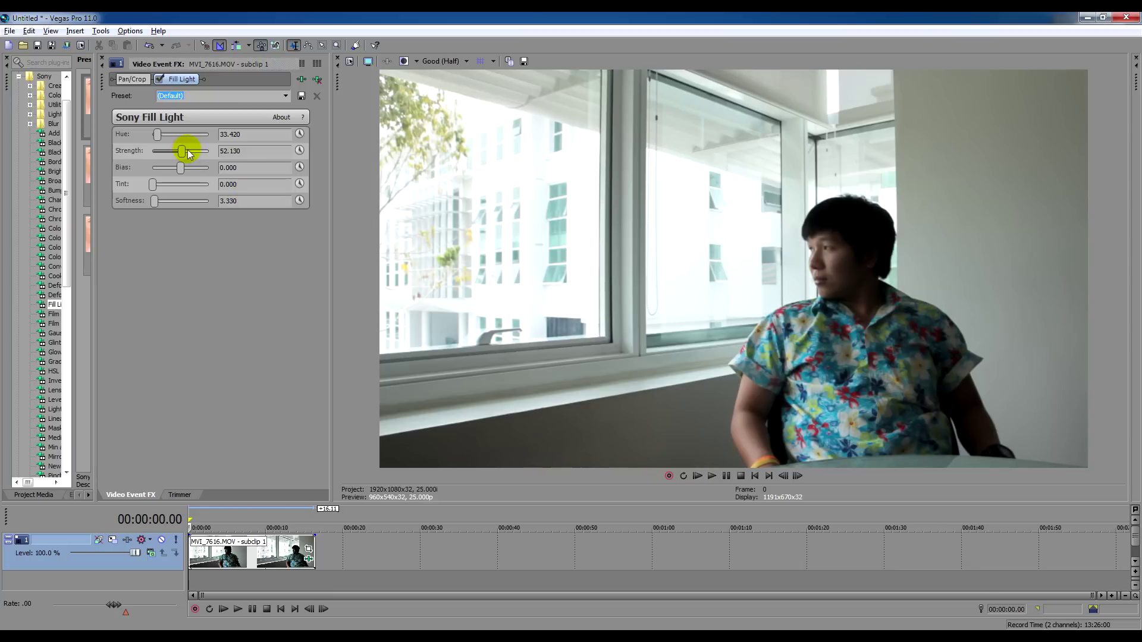
- Set the Fill Light strength to 100, comparing the shot with the strength at 0
{"action": "left_click_drag", "start_coordinate": [182, 151], "coordinate": [216, 152]}
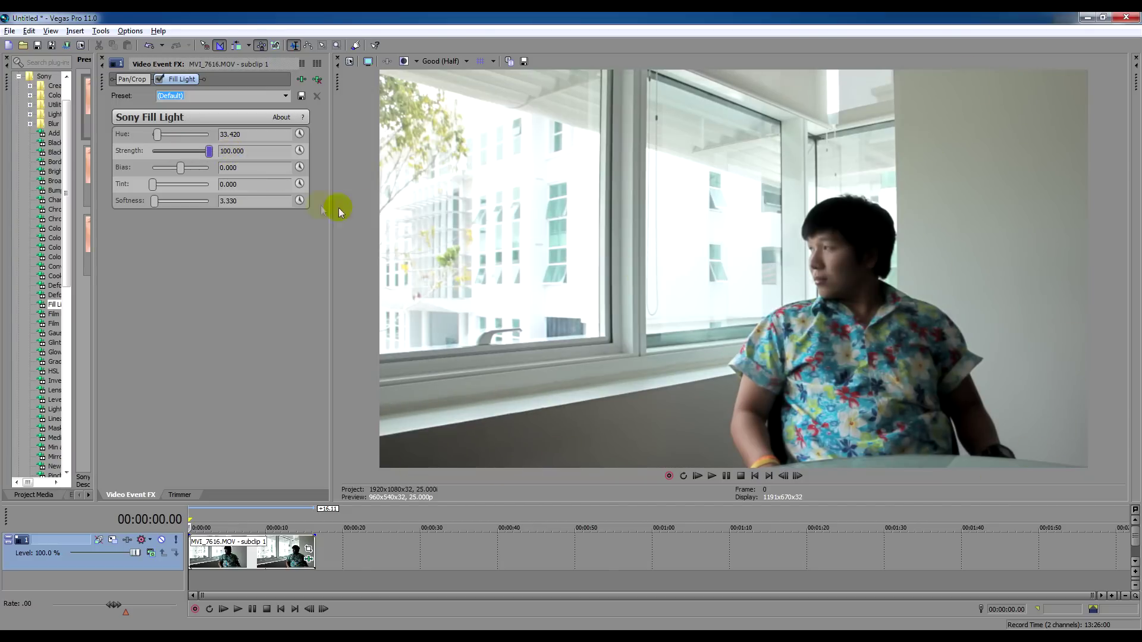
{"action": "left_click_drag", "start_coordinate": [209, 152], "coordinate": [127, 155]}
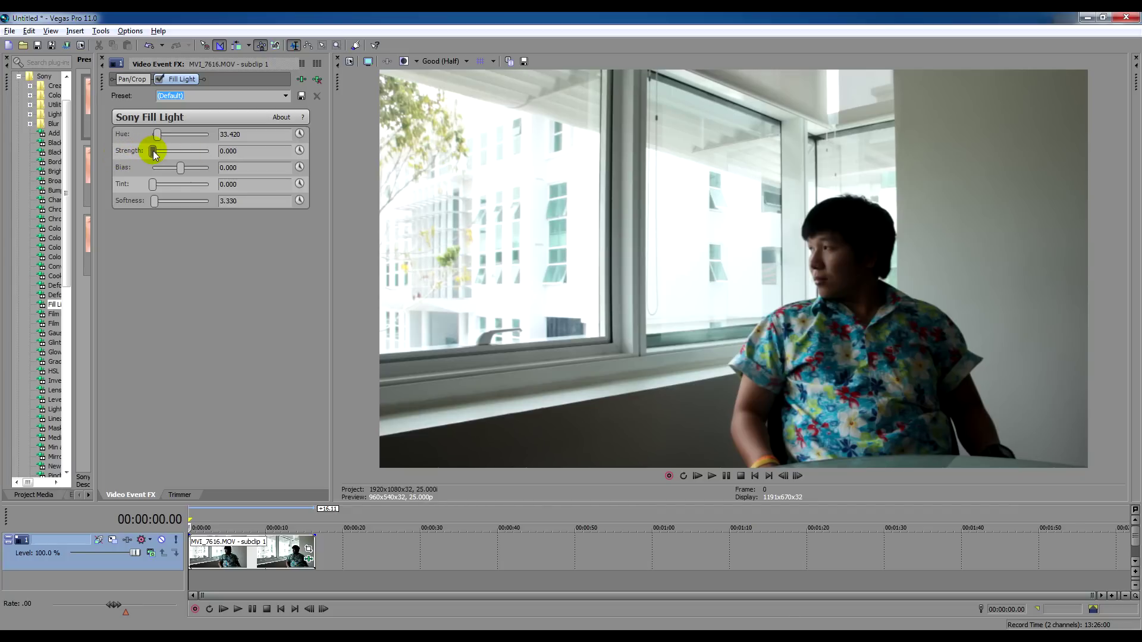
{"action": "left_click_drag", "start_coordinate": [153, 153], "coordinate": [283, 153]}
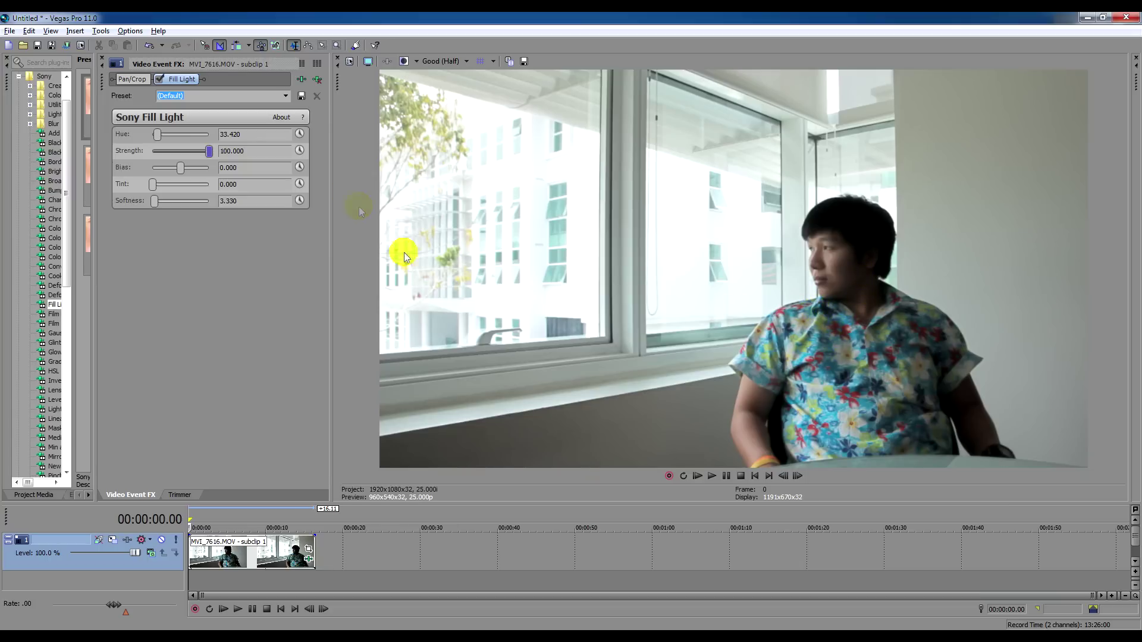
- Try the Fill Light bias at 100 and at -100, and reset it to 0
{"action": "left_click_drag", "start_coordinate": [181, 171], "coordinate": [232, 178]}
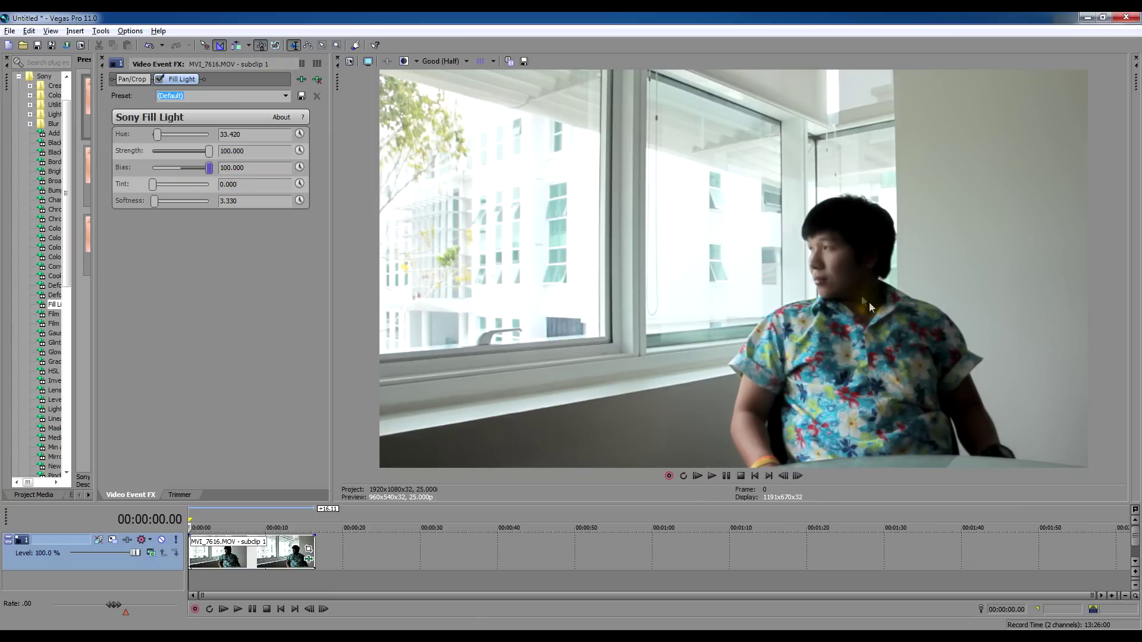
{"action": "left_click_drag", "start_coordinate": [208, 168], "coordinate": [121, 172]}
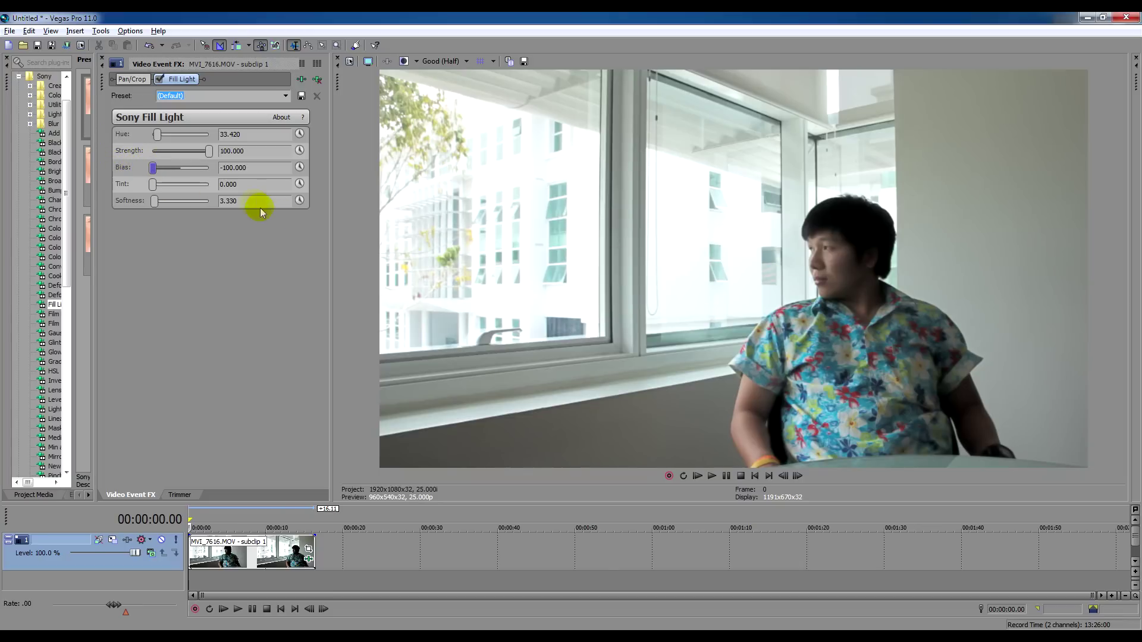
{"action": "left_click", "coordinate": [252, 166]}
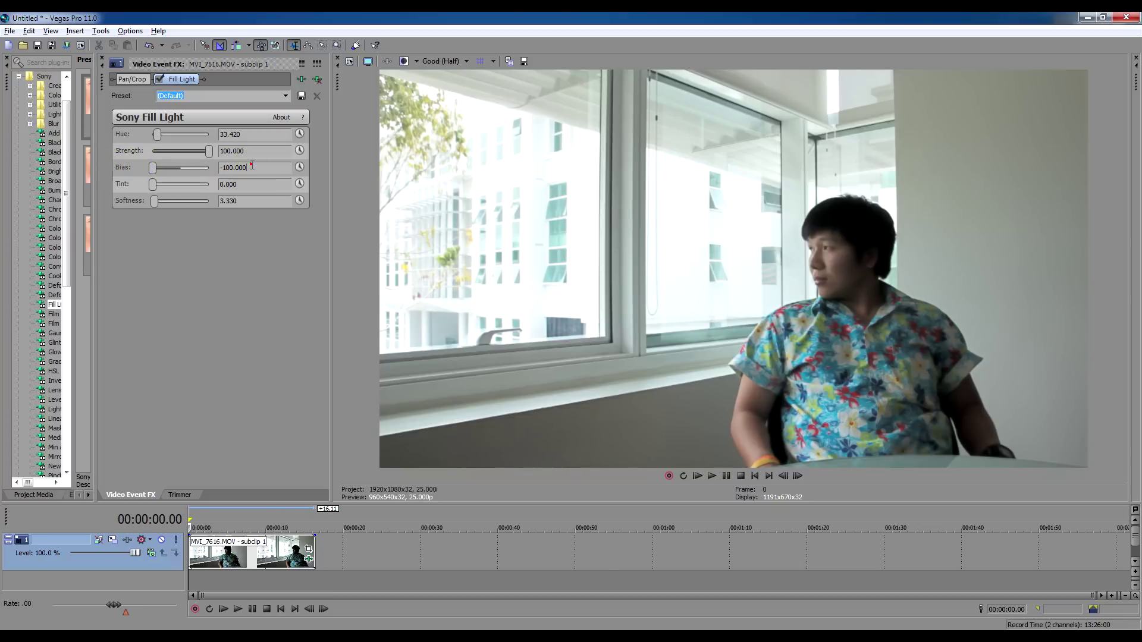
{"action": "double_click", "coordinate": [186, 169]}
{"action": "left_click_drag", "start_coordinate": [275, 167], "coordinate": [242, 162]}
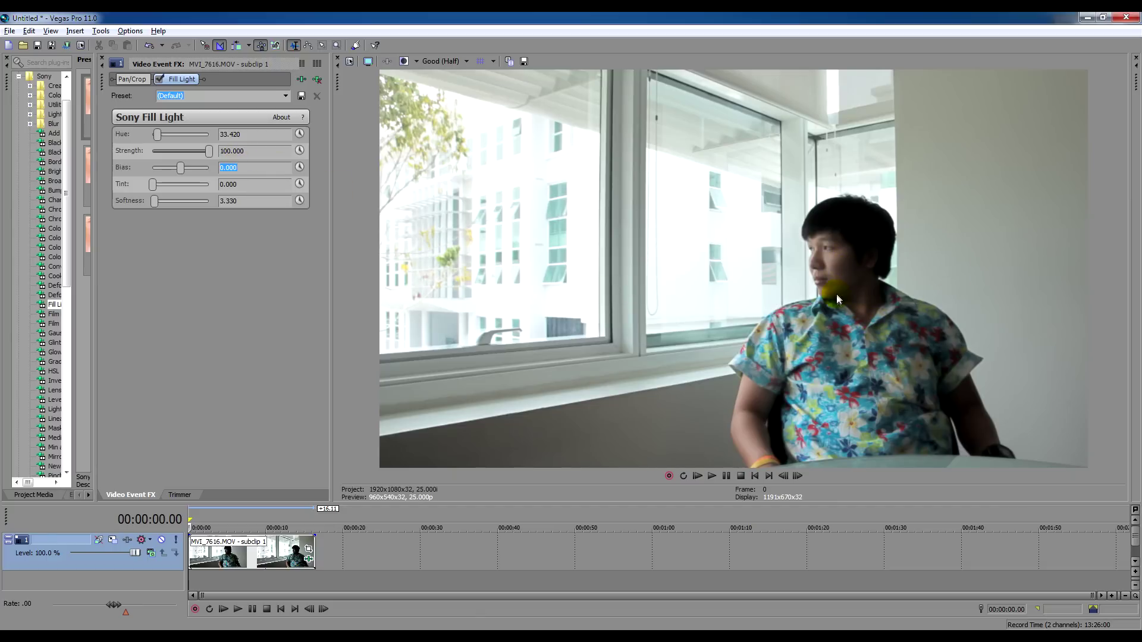
- Compare the Fill Light bias at 100 and set it to -100
{"action": "left_click_drag", "start_coordinate": [175, 167], "coordinate": [189, 168]}
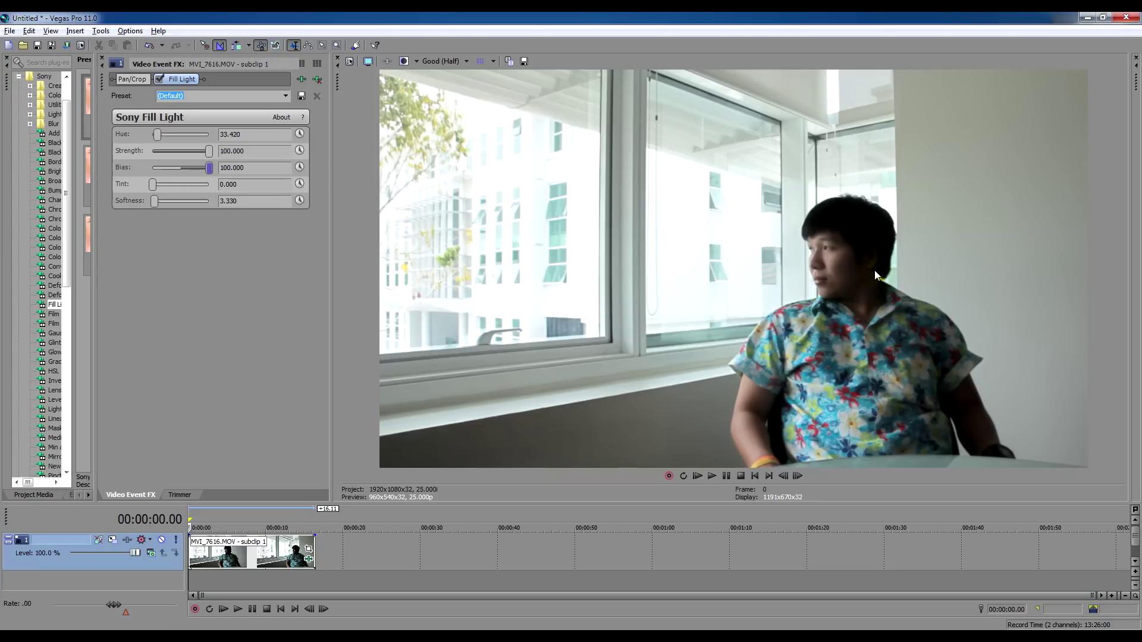
{"action": "left_click", "coordinate": [209, 168]}
{"action": "left_click_drag", "start_coordinate": [209, 169], "coordinate": [846, 313]}
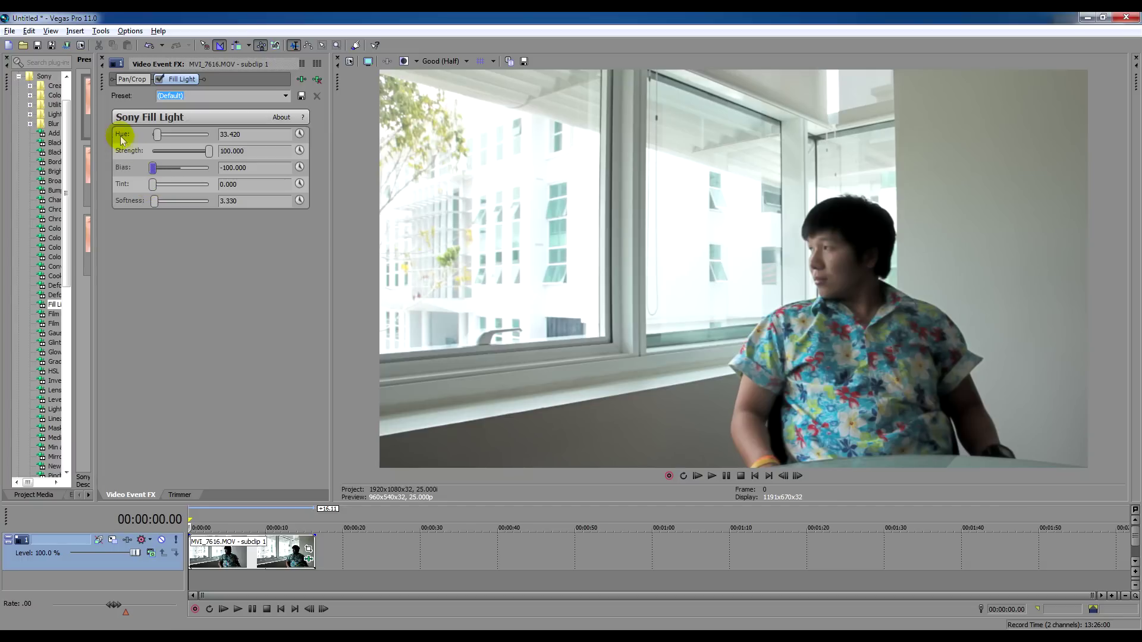
- Set the Fill Light hue to 0 and the tint to 100, comparing the shot with the tint at 0
{"action": "left_click_drag", "start_coordinate": [151, 185], "coordinate": [159, 185]}
{"action": "left_click_drag", "start_coordinate": [157, 134], "coordinate": [229, 192]}
{"action": "left_click", "coordinate": [237, 201]}
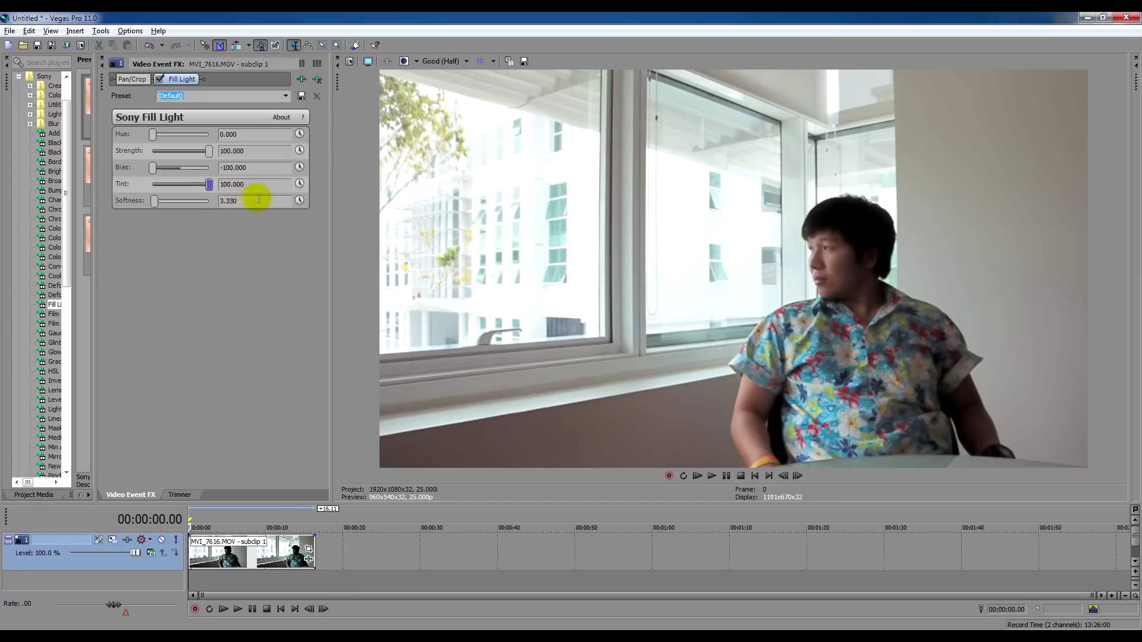
{"action": "left_click_drag", "start_coordinate": [209, 184], "coordinate": [144, 188]}
{"action": "left_click", "coordinate": [136, 187]}
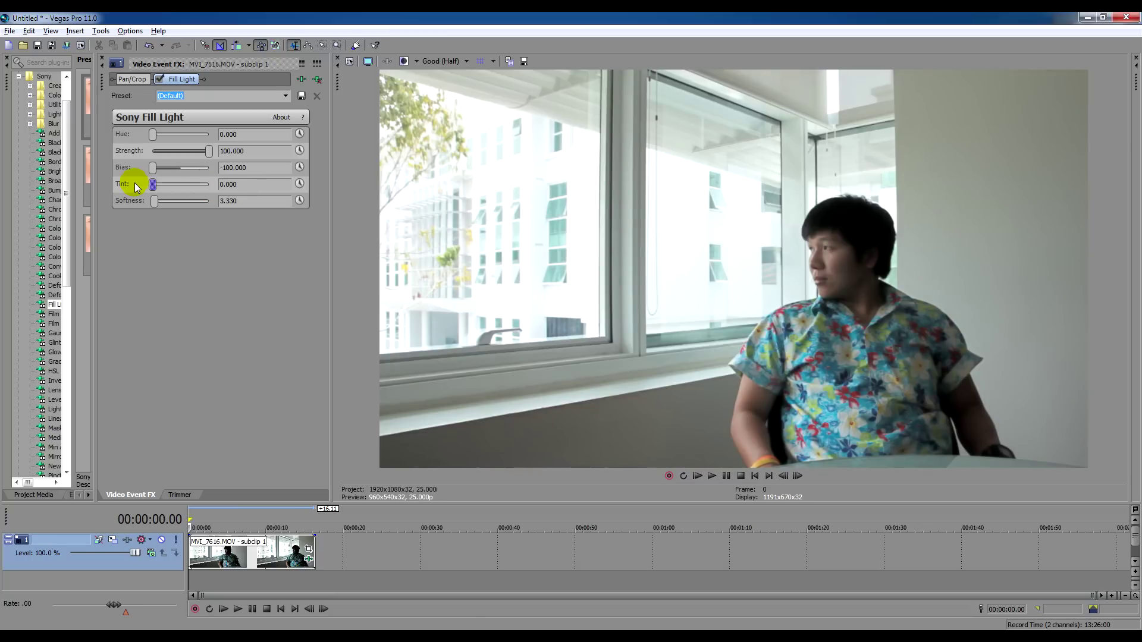
{"action": "left_click_drag", "start_coordinate": [153, 184], "coordinate": [248, 205]}
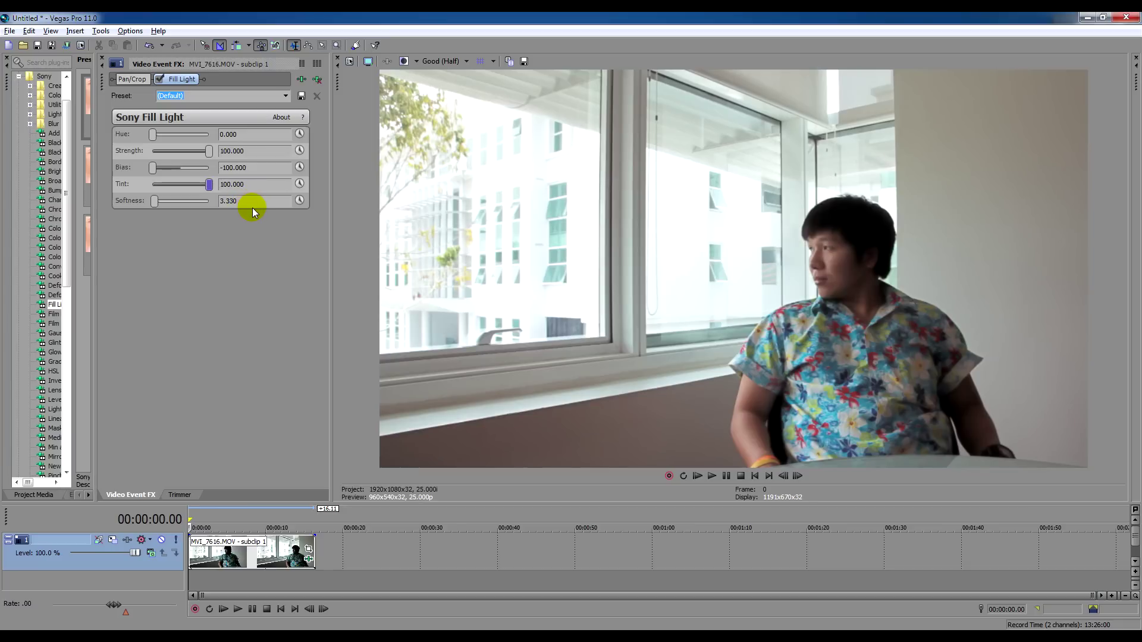
- Try other Fill Light hues up to 360, return the hue to 0 and set the tint to 50
{"action": "left_click_drag", "start_coordinate": [152, 135], "coordinate": [199, 138]}
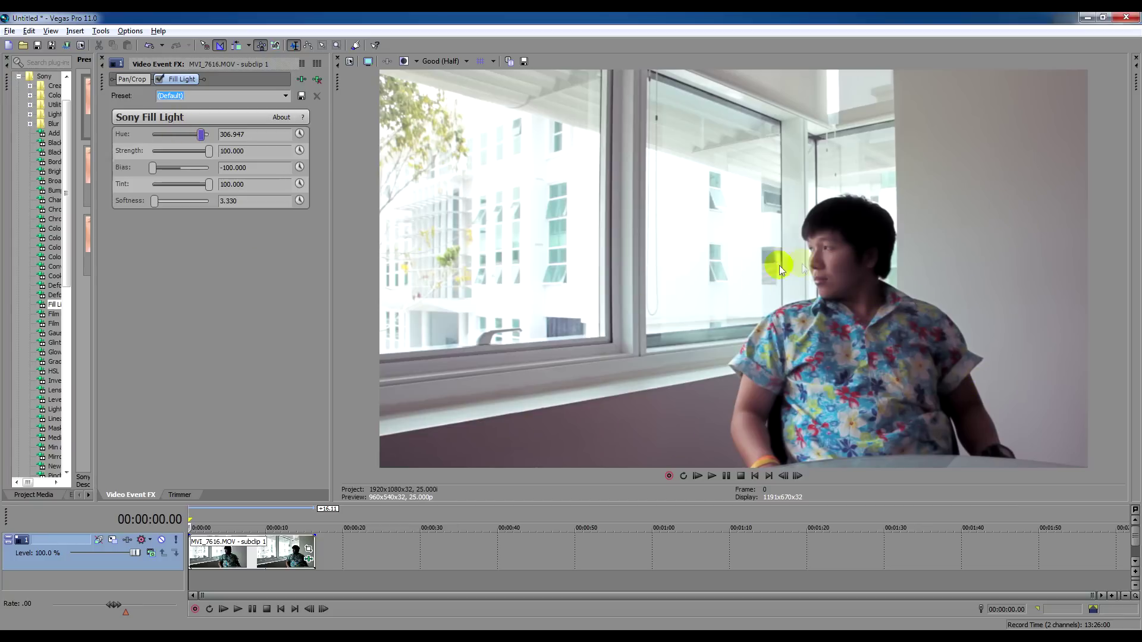
{"action": "left_click_drag", "start_coordinate": [201, 134], "coordinate": [123, 143]}
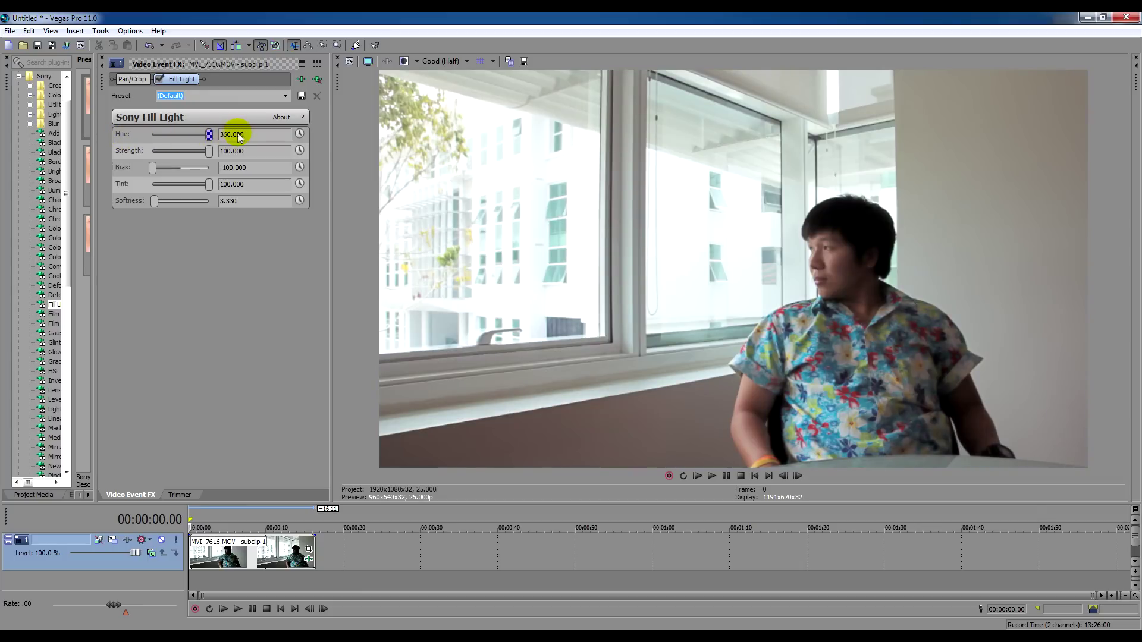
{"action": "left_click_drag", "start_coordinate": [210, 184], "coordinate": [182, 185]}
{"action": "left_click", "coordinate": [254, 185]}
{"action": "type", "text": "50"}
{"action": "key", "text": "Return"}
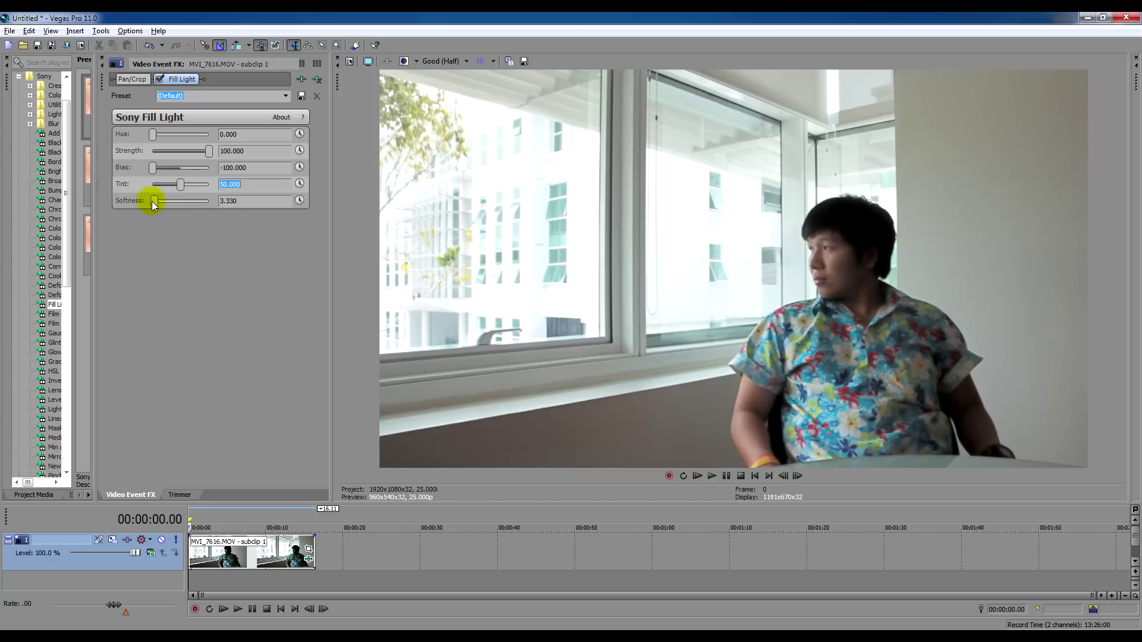
- Try the Fill Light softness at 0 and about 62, and set it to 100
{"action": "left_click_drag", "start_coordinate": [157, 205], "coordinate": [83, 202]}
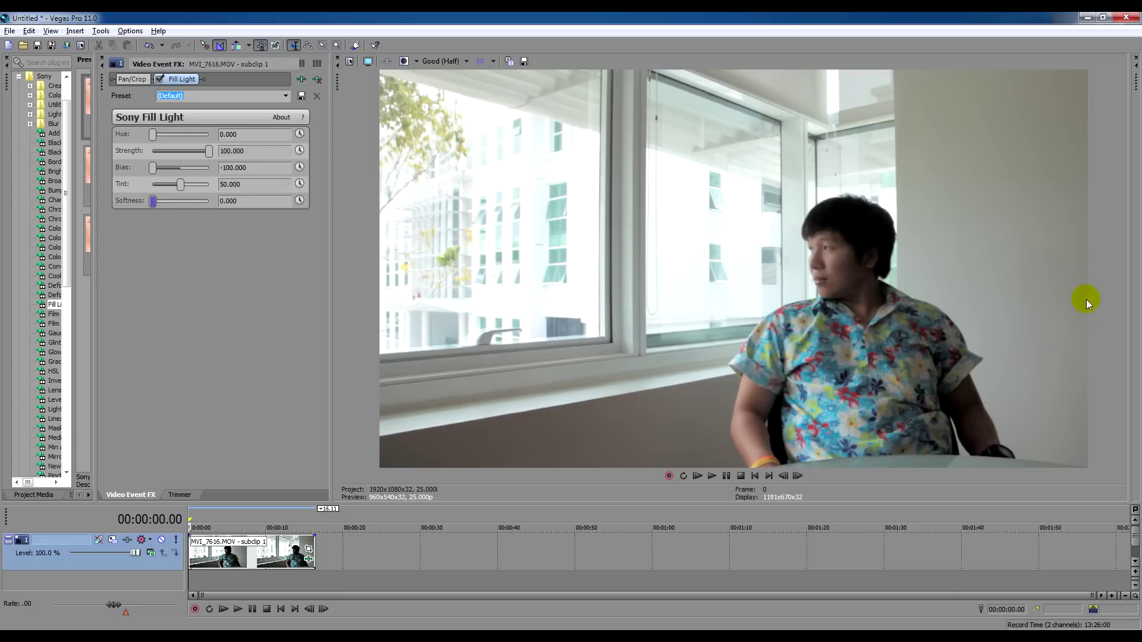
{"action": "left_click_drag", "start_coordinate": [153, 204], "coordinate": [188, 201]}
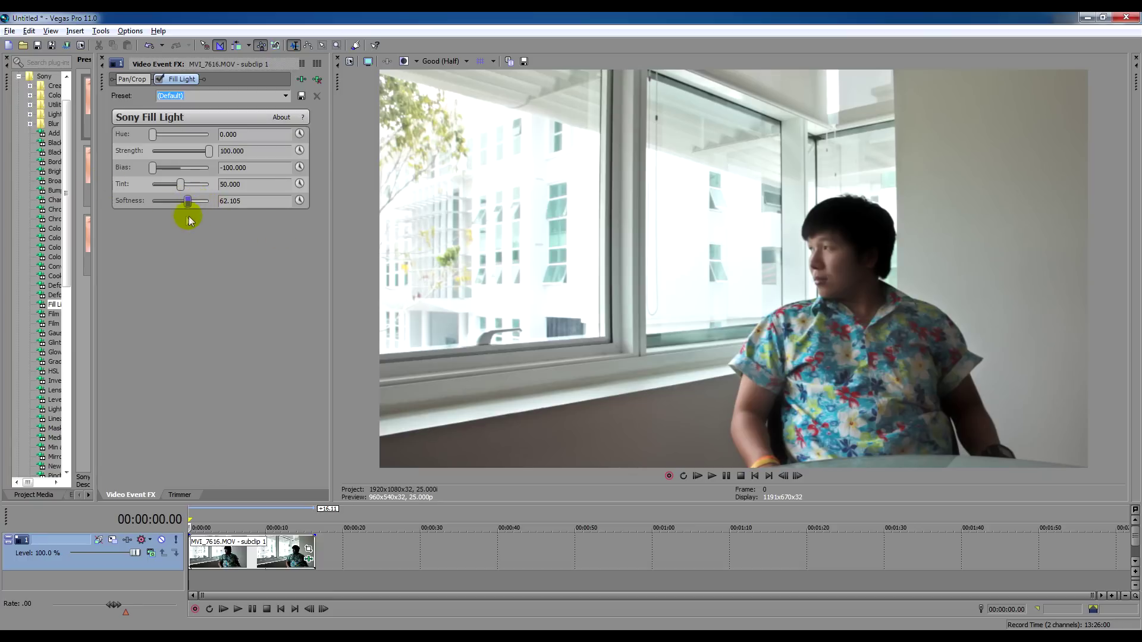
{"action": "left_click_drag", "start_coordinate": [185, 202], "coordinate": [245, 199]}
- Compare the shot repeatedly with the Fill Light effect bypassed and active in the preview
{"action": "left_click", "coordinate": [403, 62]}
{"action": "left_click", "coordinate": [403, 62]}
{"action": "left_click", "coordinate": [403, 61]}
{"action": "left_click", "coordinate": [403, 61]}
{"action": "left_click", "coordinate": [405, 62]}
{"action": "left_click", "coordinate": [405, 61]}
{"action": "left_click", "coordinate": [406, 62]}
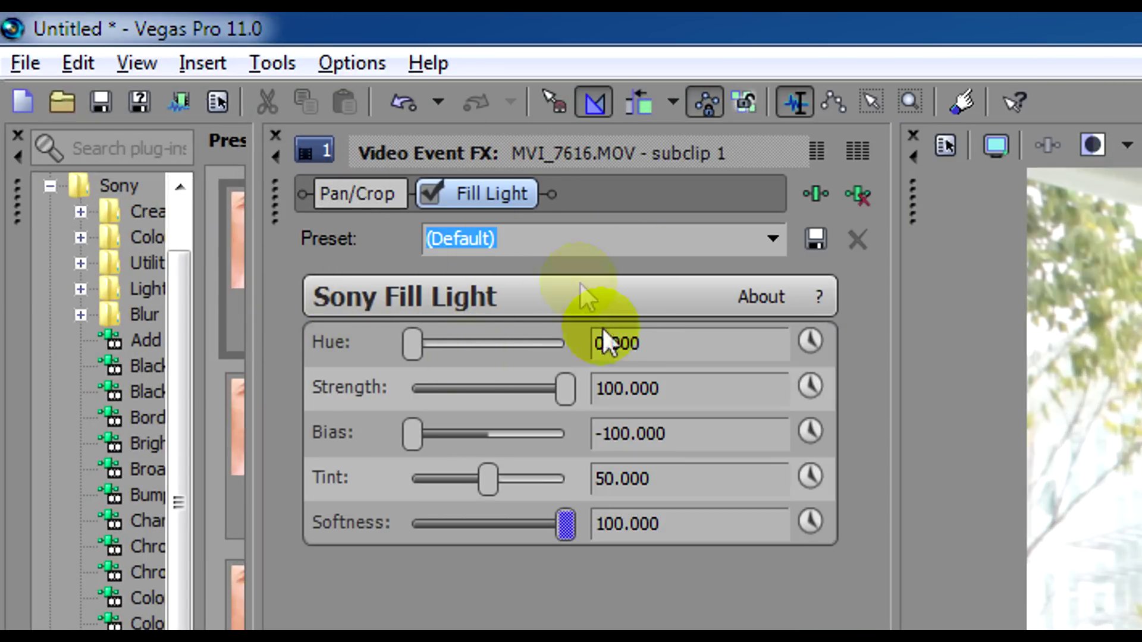
- Keep the Fill Light strength at 100 and set the bias to -3.158, tint to 100 and softness to 35.789
{"action": "left_click_drag", "start_coordinate": [556, 393], "coordinate": [583, 387]}
{"action": "left_click_drag", "start_coordinate": [418, 432], "coordinate": [493, 447]}
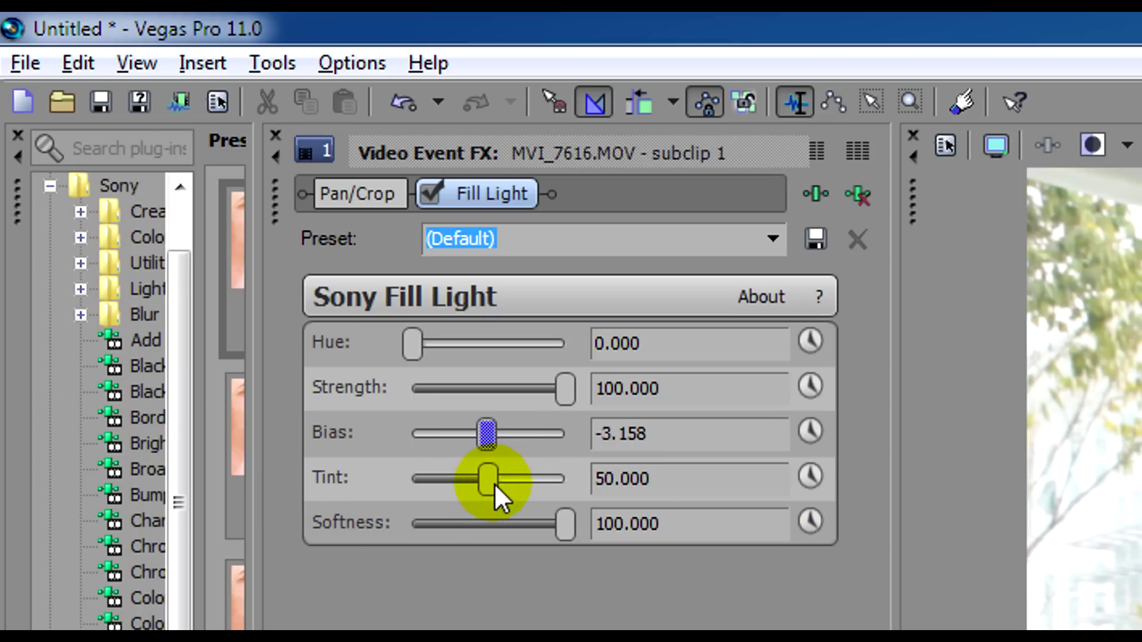
{"action": "left_click_drag", "start_coordinate": [494, 483], "coordinate": [655, 478]}
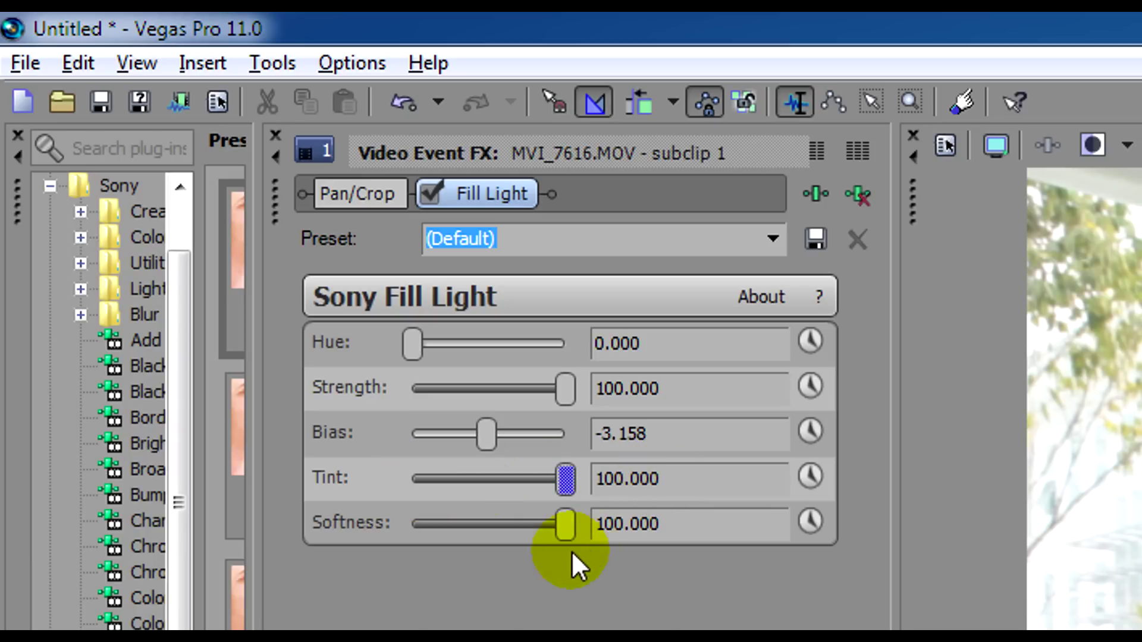
{"action": "left_click_drag", "start_coordinate": [565, 523], "coordinate": [466, 522]}
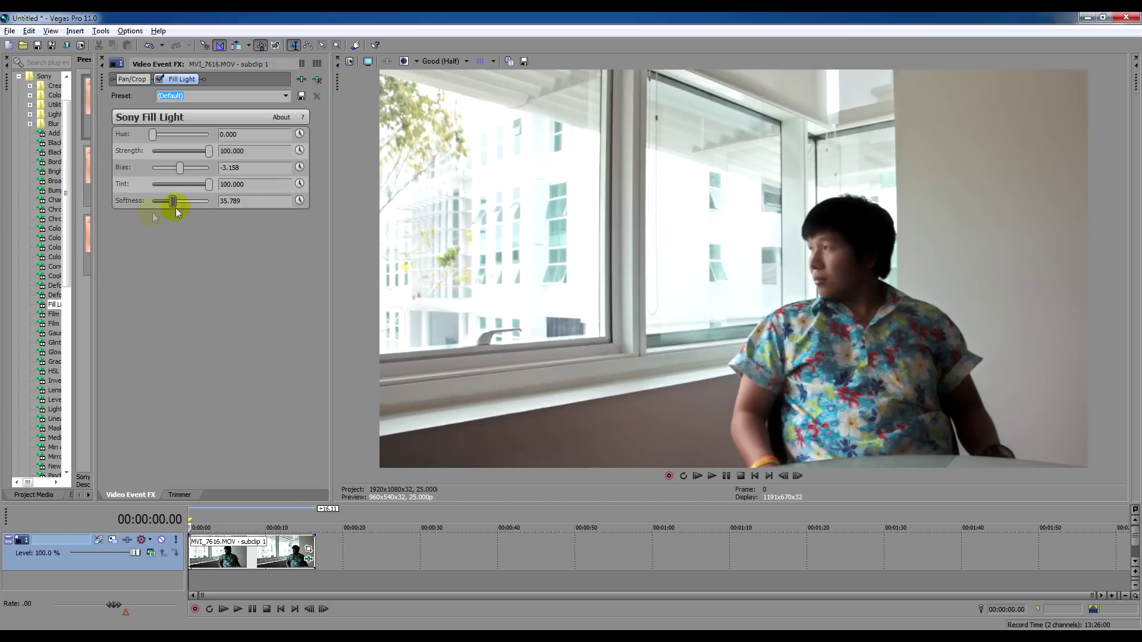
- Apply the default Color Corrector (Secondary) preset to the clip and set its saturation to 1.232
{"action": "left_click_drag", "start_coordinate": [94, 212], "coordinate": [127, 213]}
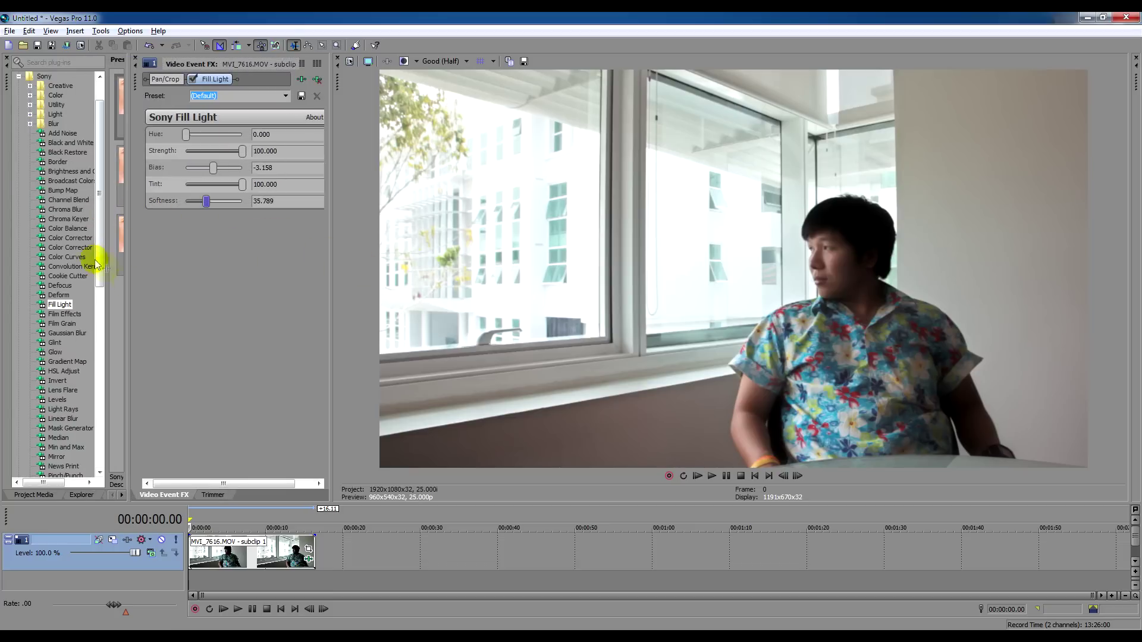
{"action": "left_click_drag", "start_coordinate": [131, 269], "coordinate": [148, 269]}
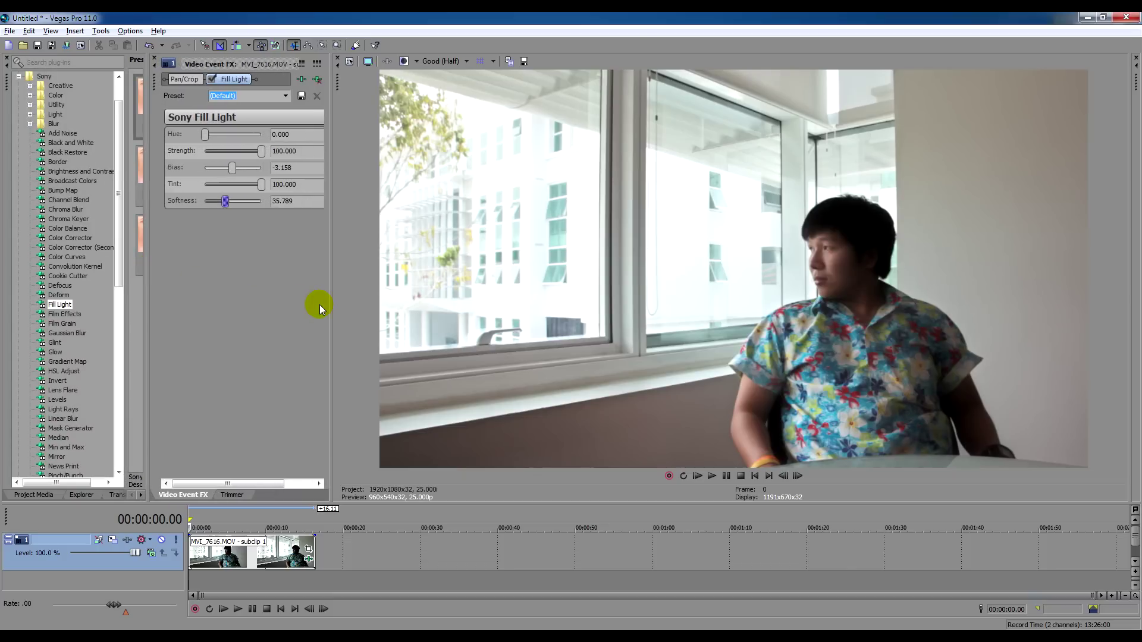
{"action": "left_click_drag", "start_coordinate": [333, 305], "coordinate": [386, 307]}
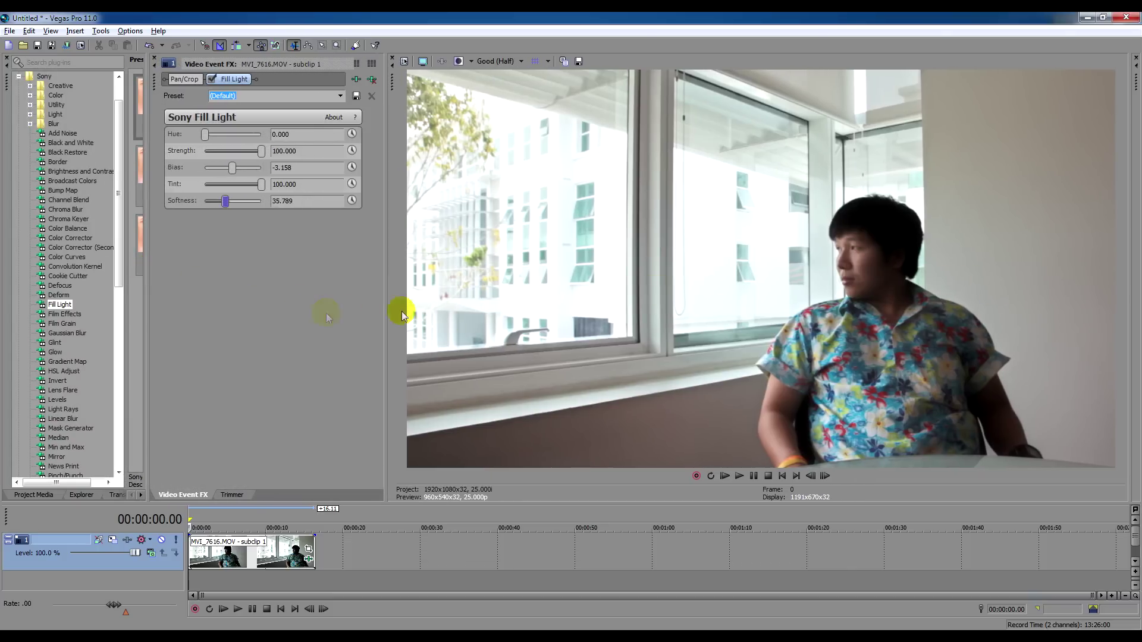
{"action": "left_click_drag", "start_coordinate": [149, 298], "coordinate": [286, 298]}
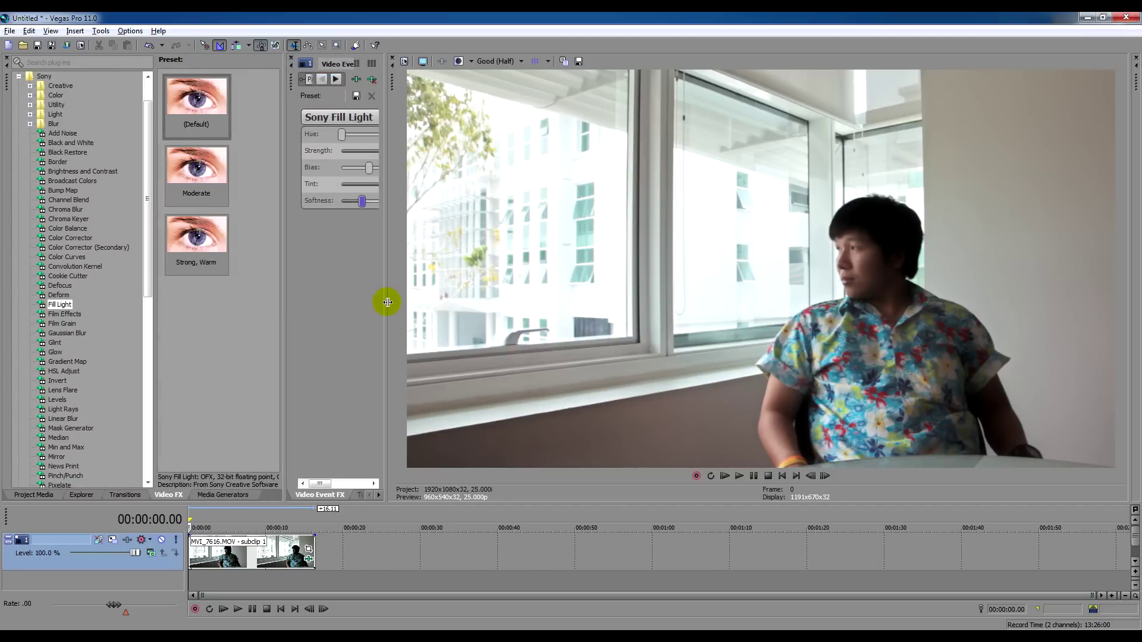
{"action": "left_click_drag", "start_coordinate": [387, 302], "coordinate": [492, 303]}
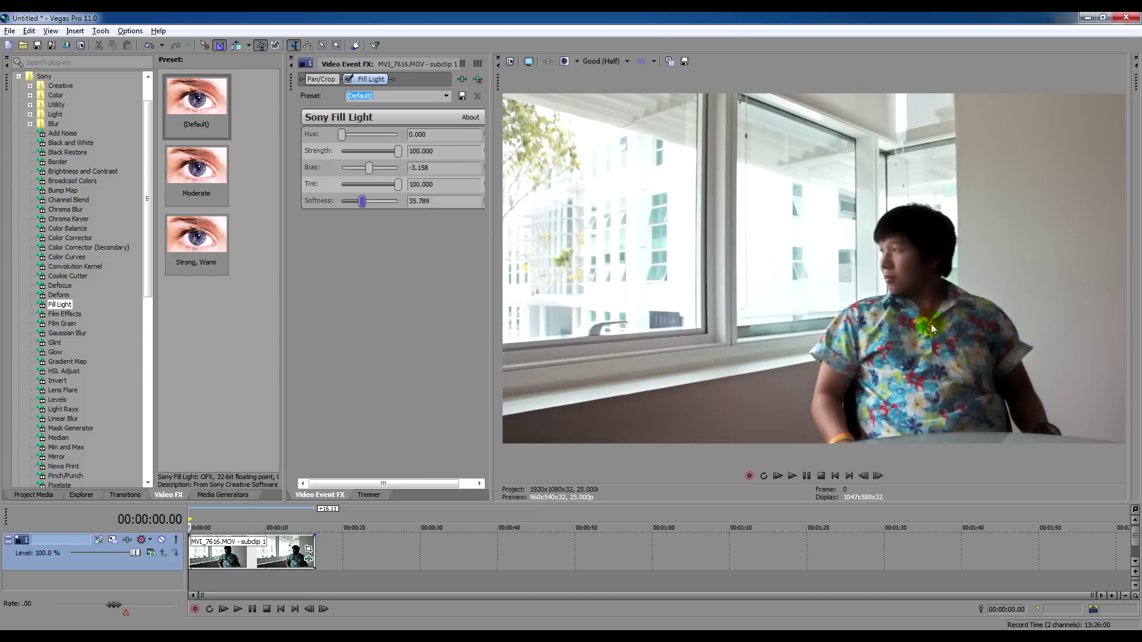
{"action": "left_click", "coordinate": [875, 327]}
{"action": "left_click", "coordinate": [105, 245]}
{"action": "left_click_drag", "start_coordinate": [195, 102], "coordinate": [279, 543]}
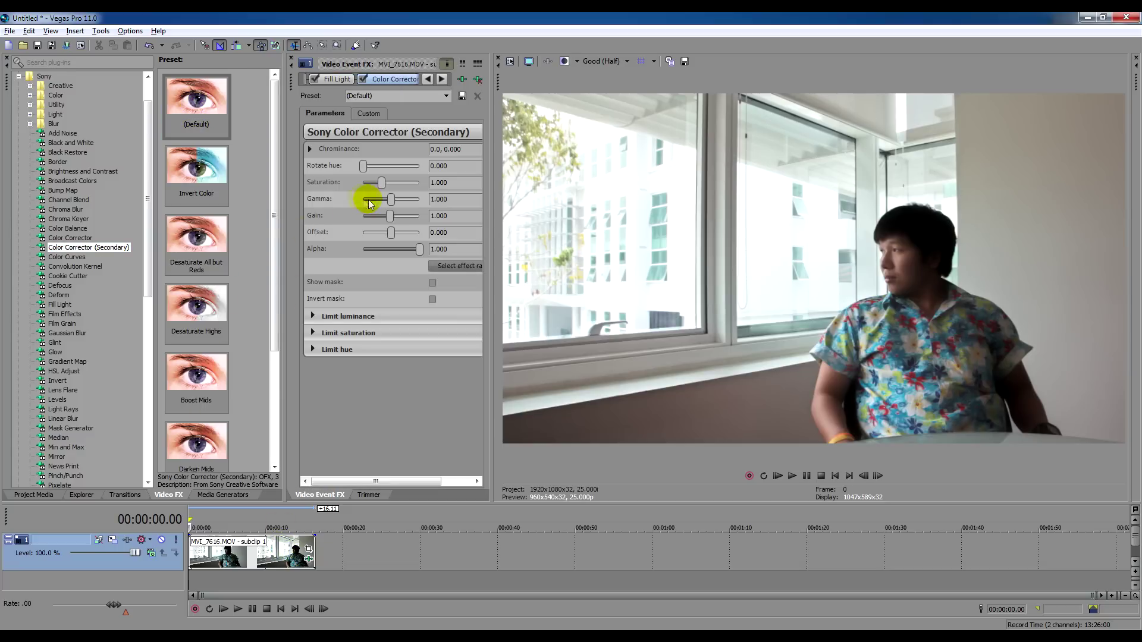
{"action": "left_click_drag", "start_coordinate": [383, 185], "coordinate": [386, 184]}
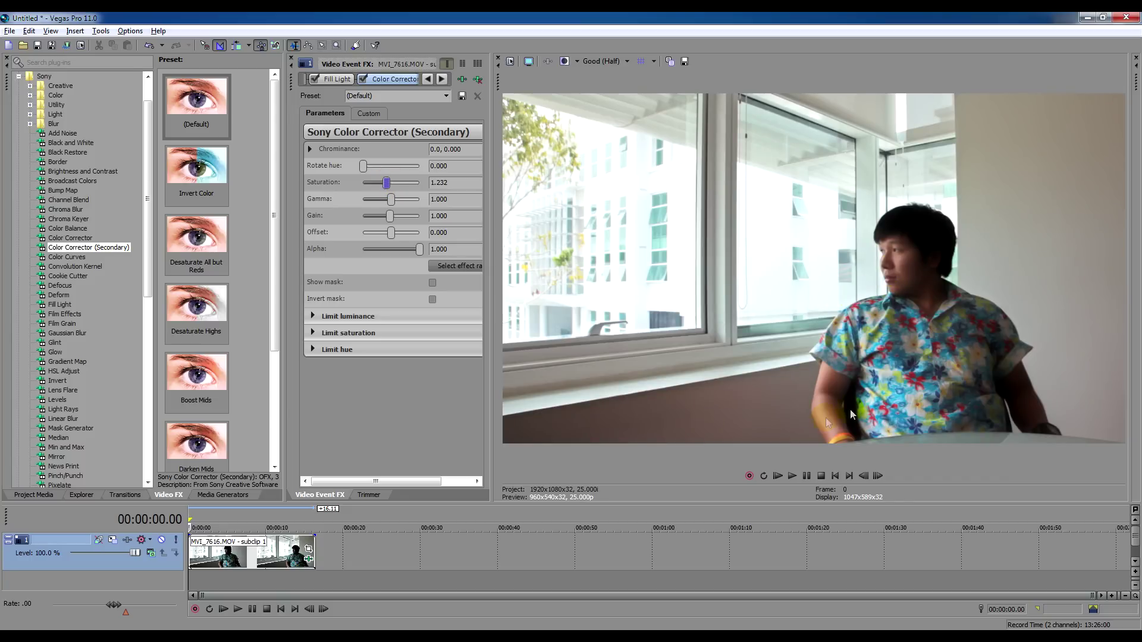
- Play the corrected clip, enlarge the video preview, replay the clip from the start and stop it
{"action": "left_click", "coordinate": [792, 476]}
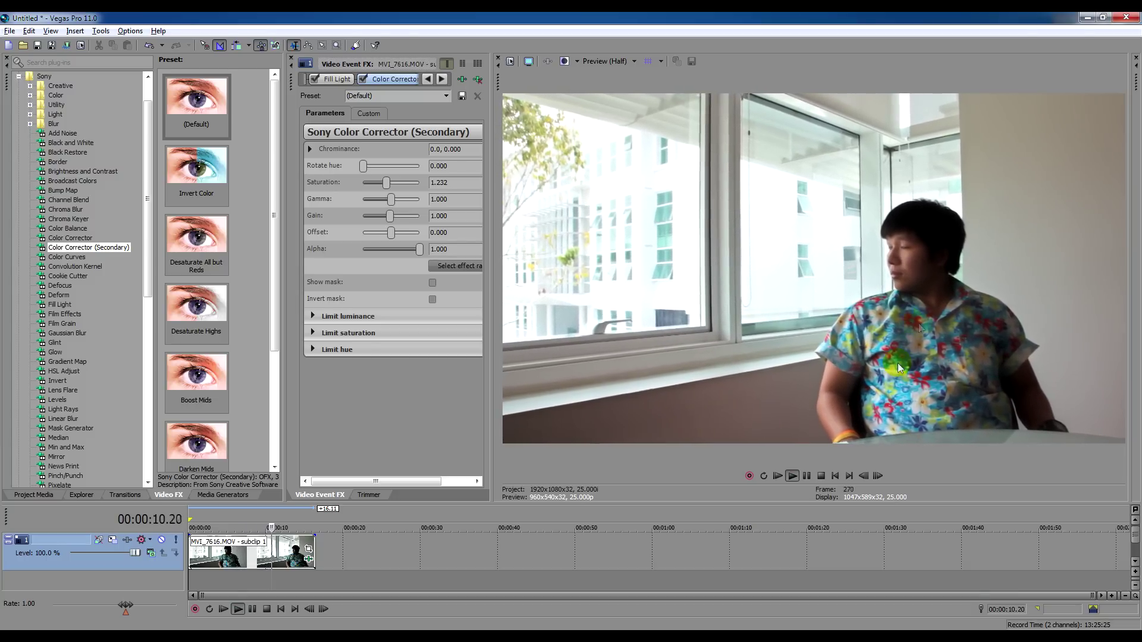
{"action": "left_click_drag", "start_coordinate": [280, 372], "coordinate": [158, 355]}
{"action": "left_click_drag", "start_coordinate": [492, 370], "coordinate": [360, 365]}
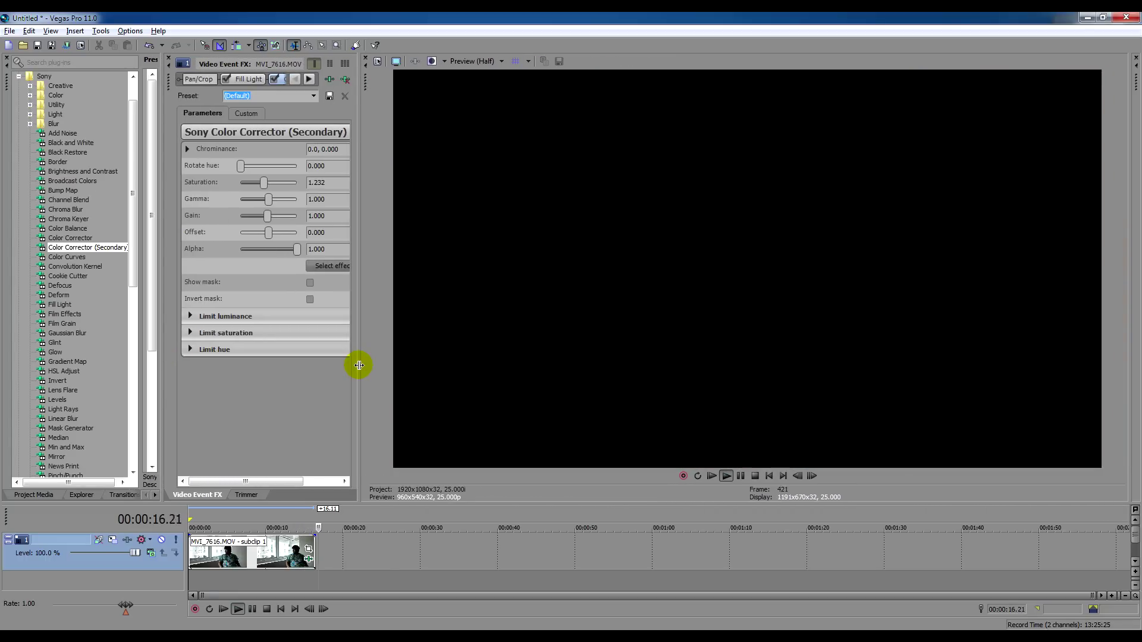
{"action": "left_click", "coordinate": [770, 476]}
{"action": "left_click", "coordinate": [727, 479]}
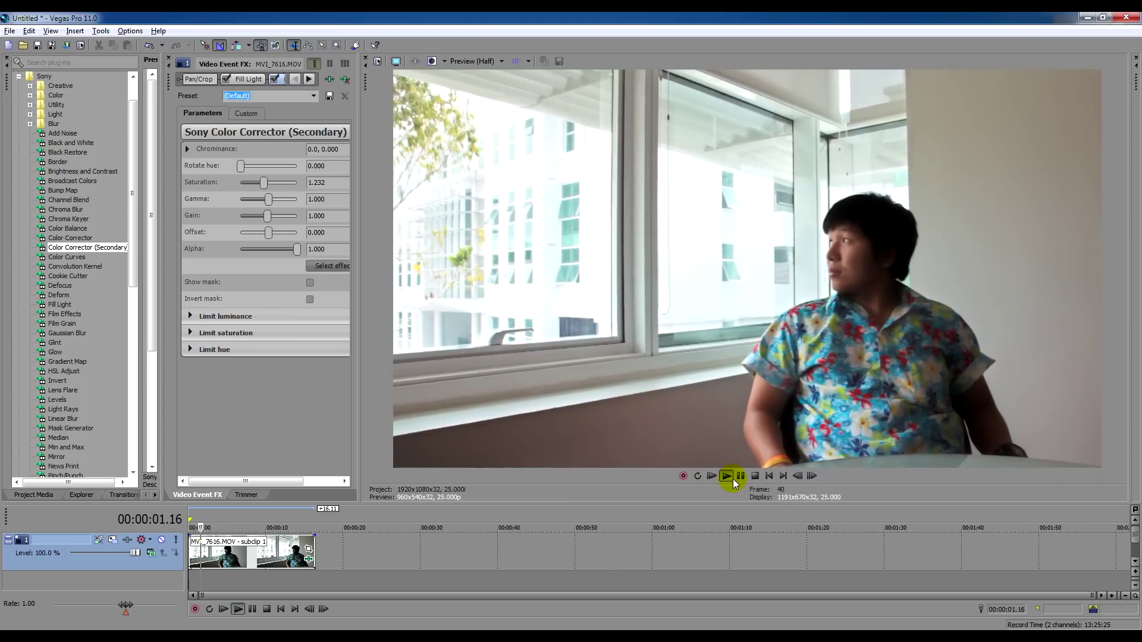
{"action": "left_click", "coordinate": [755, 476]}
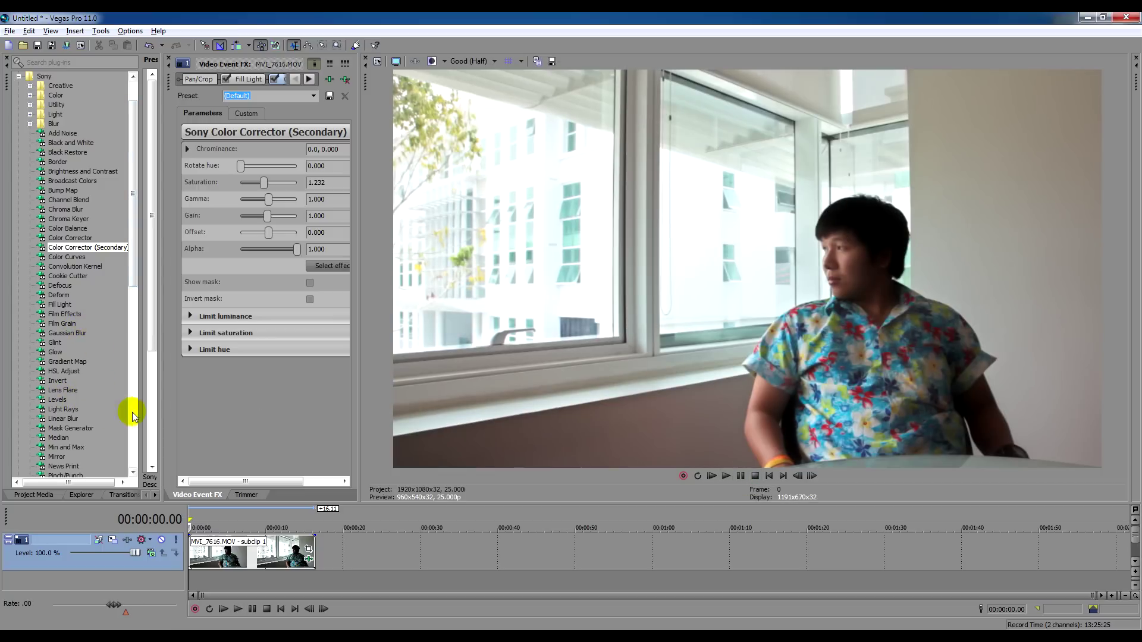
- Apply the default Neat Video effect to the clip and set its temporal filter radius to 2 frames and threshold to +20%
{"action": "left_click_drag", "start_coordinate": [133, 267], "coordinate": [133, 296]}
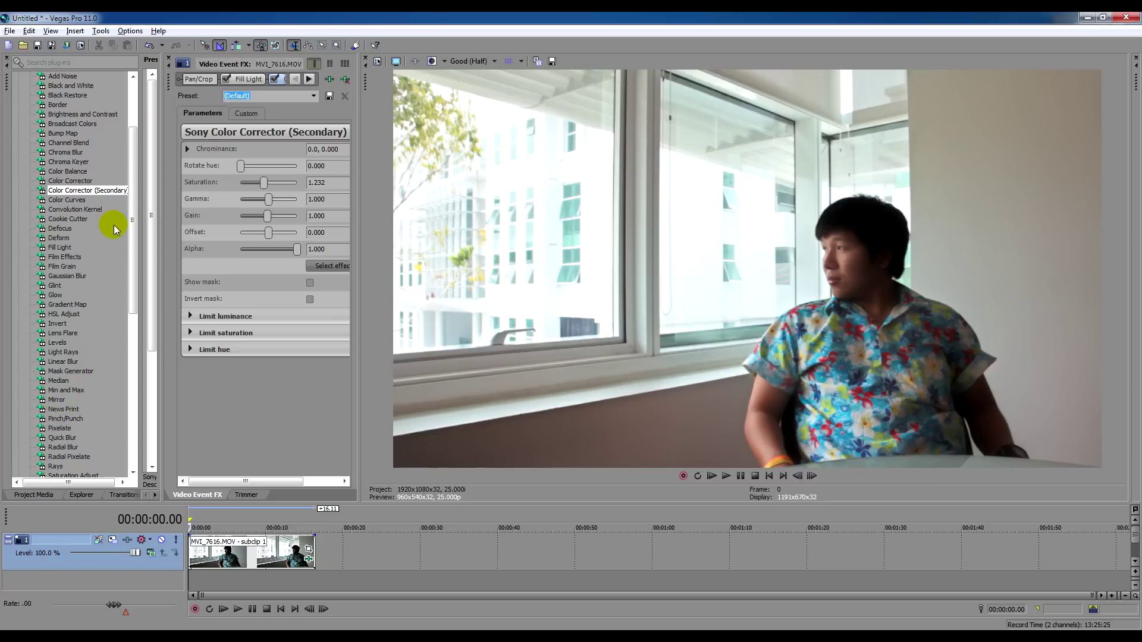
{"action": "left_click_drag", "start_coordinate": [129, 238], "coordinate": [138, 196]}
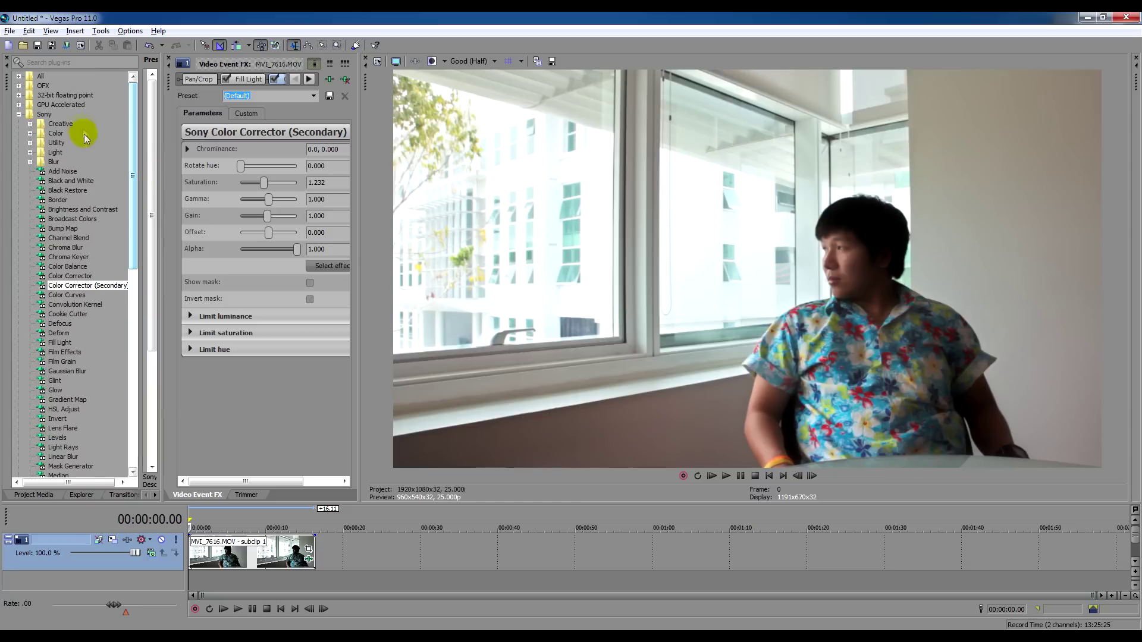
{"action": "left_click", "coordinate": [19, 114]}
{"action": "left_click", "coordinate": [18, 76]}
{"action": "left_click_drag", "start_coordinate": [127, 114], "coordinate": [149, 403]}
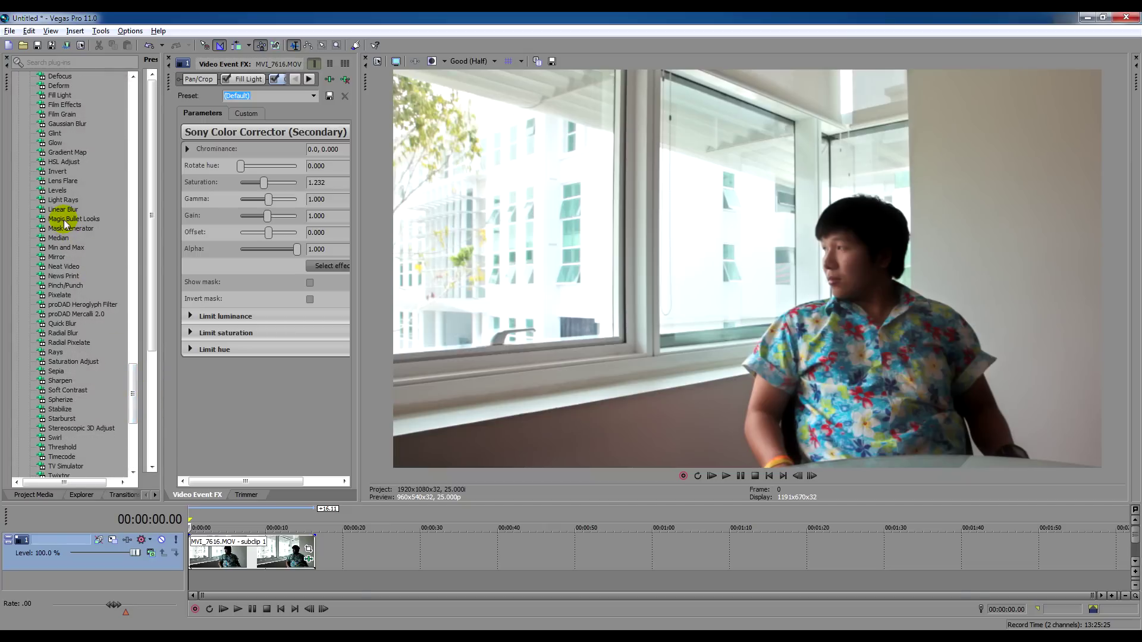
{"action": "left_click", "coordinate": [67, 265]}
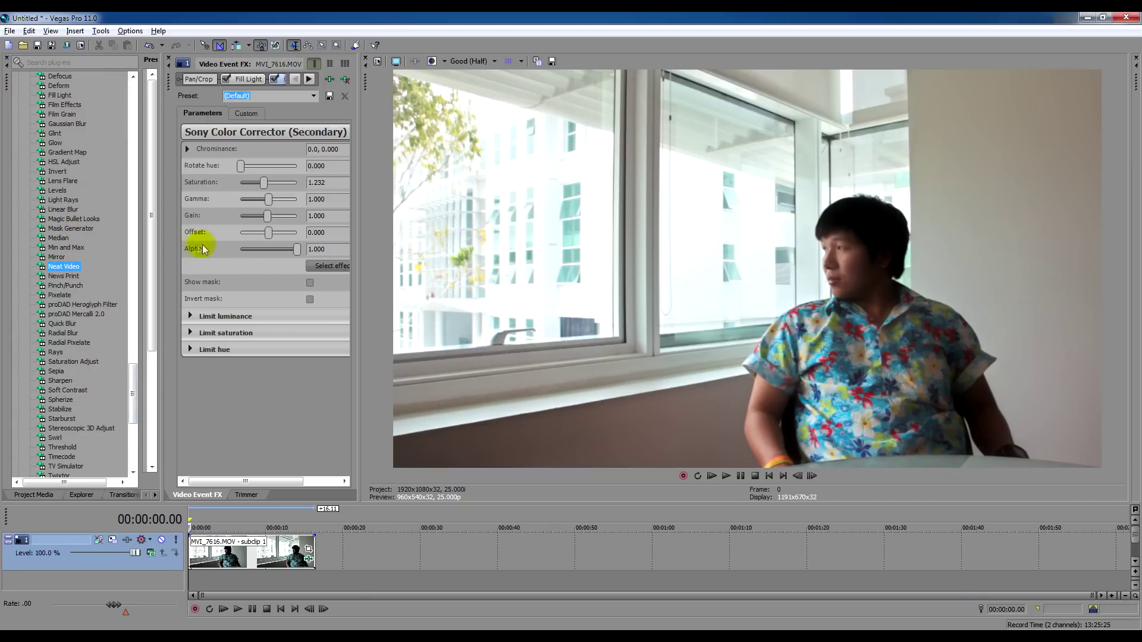
{"action": "left_click_drag", "start_coordinate": [161, 243], "coordinate": [234, 244]}
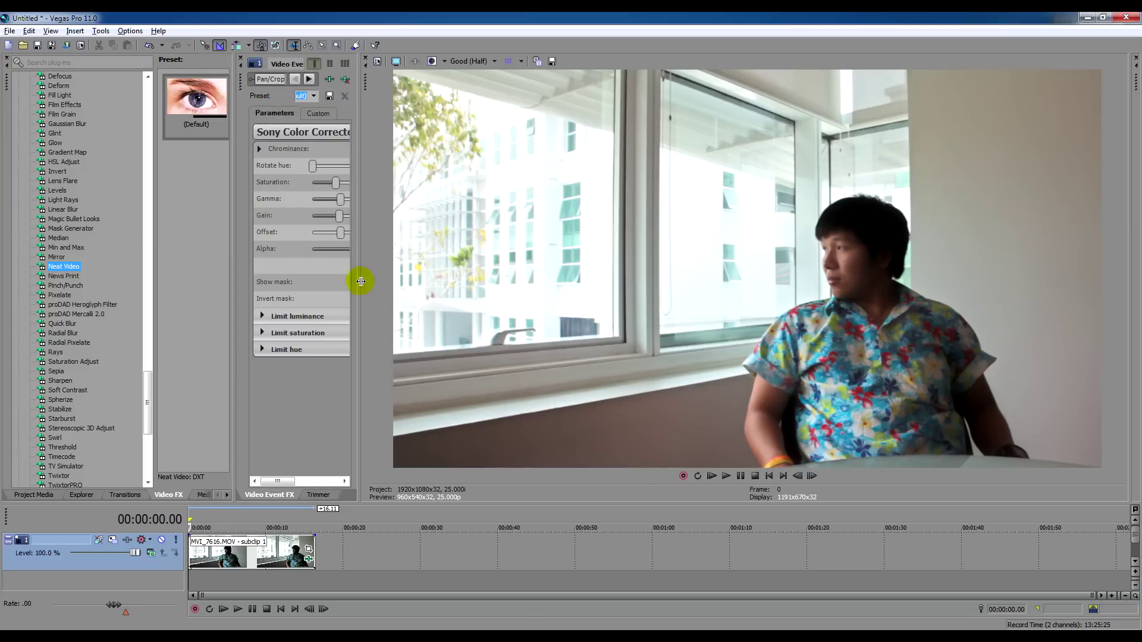
{"action": "left_click_drag", "start_coordinate": [208, 101], "coordinate": [285, 556]}
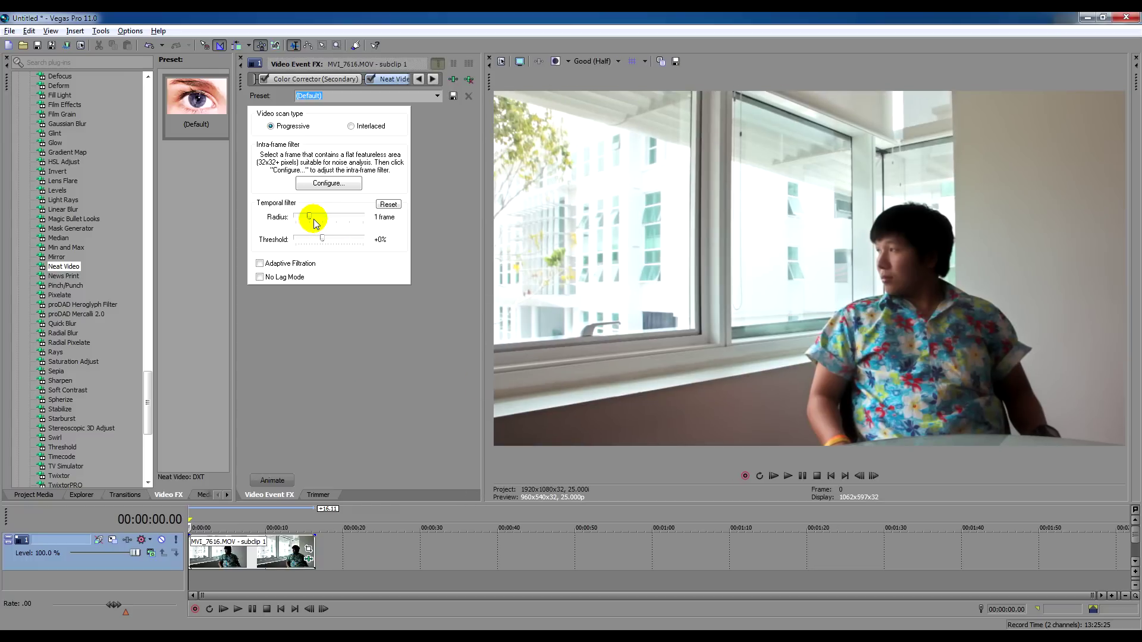
{"action": "left_click_drag", "start_coordinate": [308, 216], "coordinate": [327, 239]}
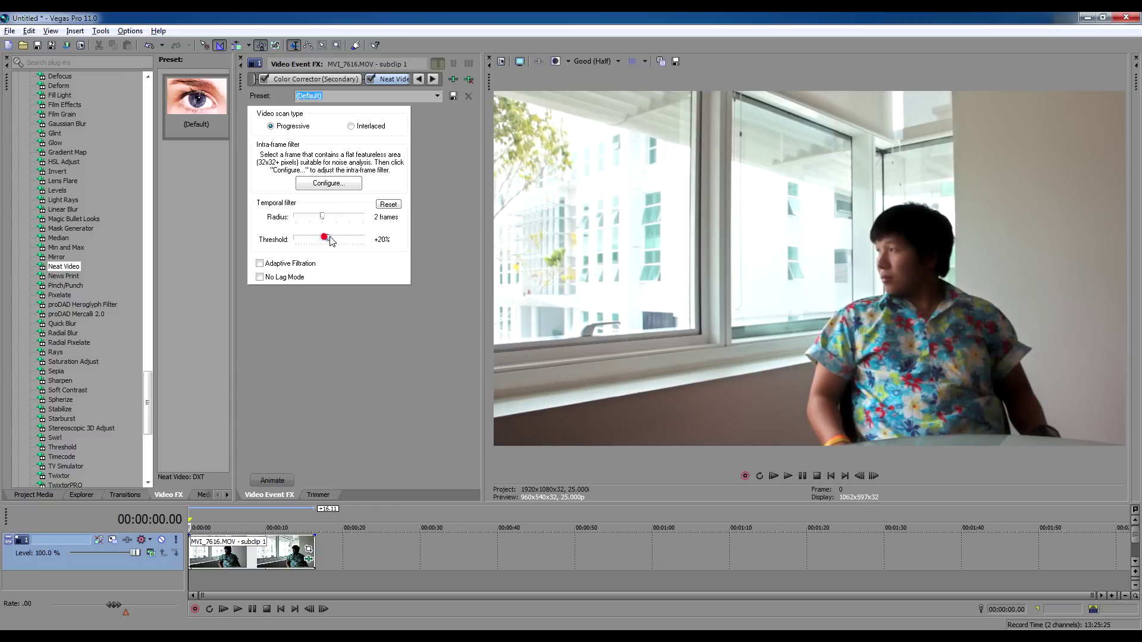
- Build an automatic Neat Video noise profile from a plain wall area of about 144 by 148 pixels and apply it
{"action": "left_click", "coordinate": [329, 186]}
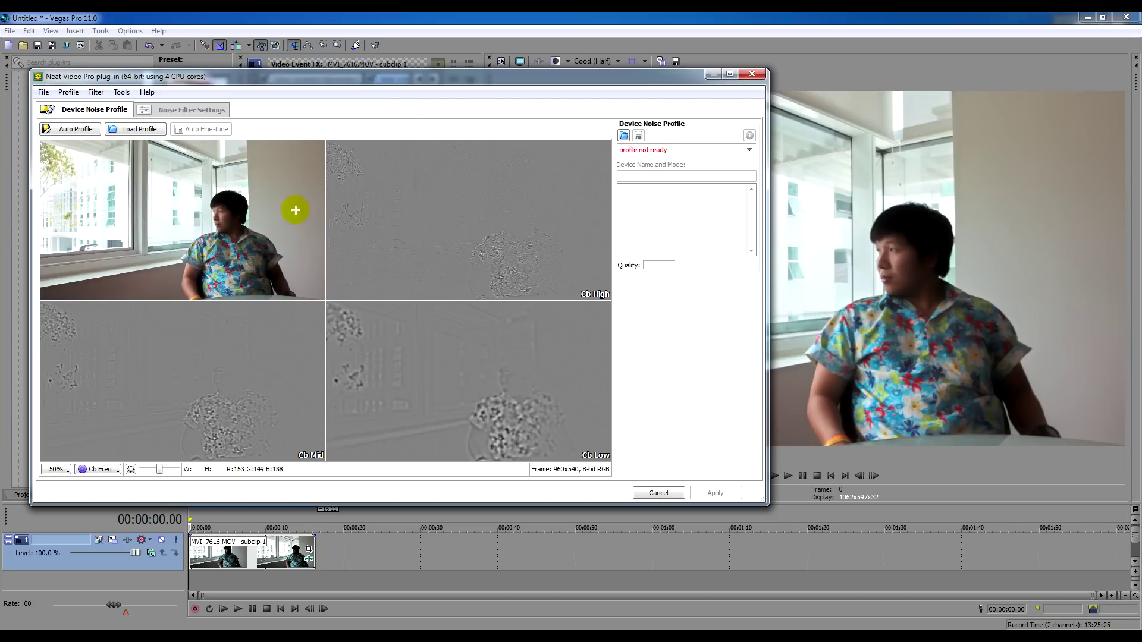
{"action": "left_click_drag", "start_coordinate": [279, 183], "coordinate": [322, 224]}
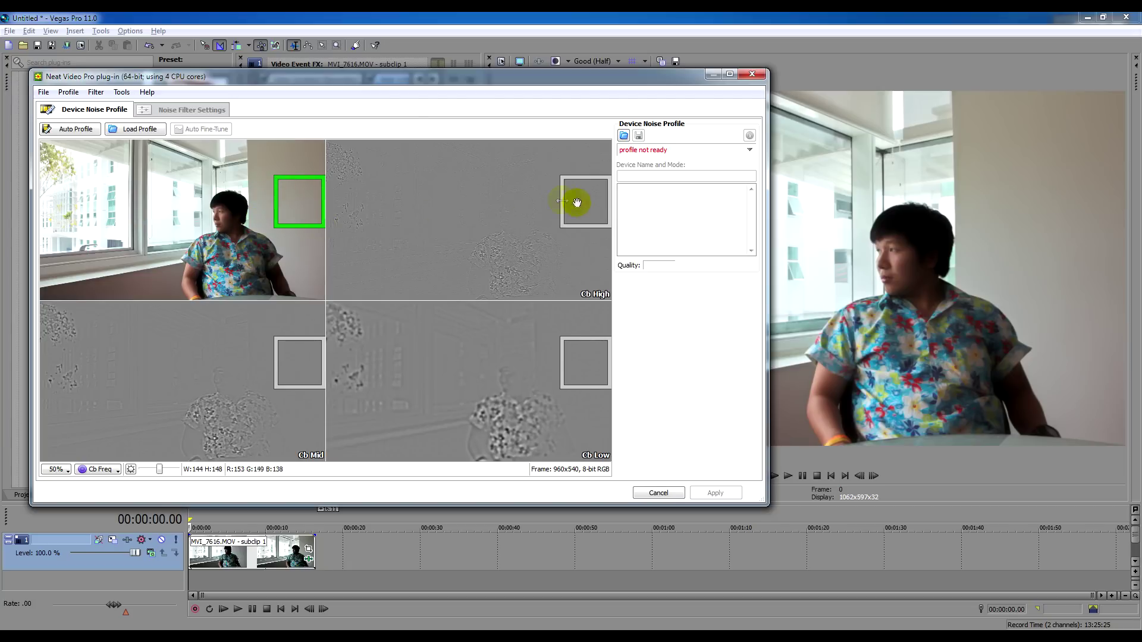
{"action": "left_click", "coordinate": [79, 130]}
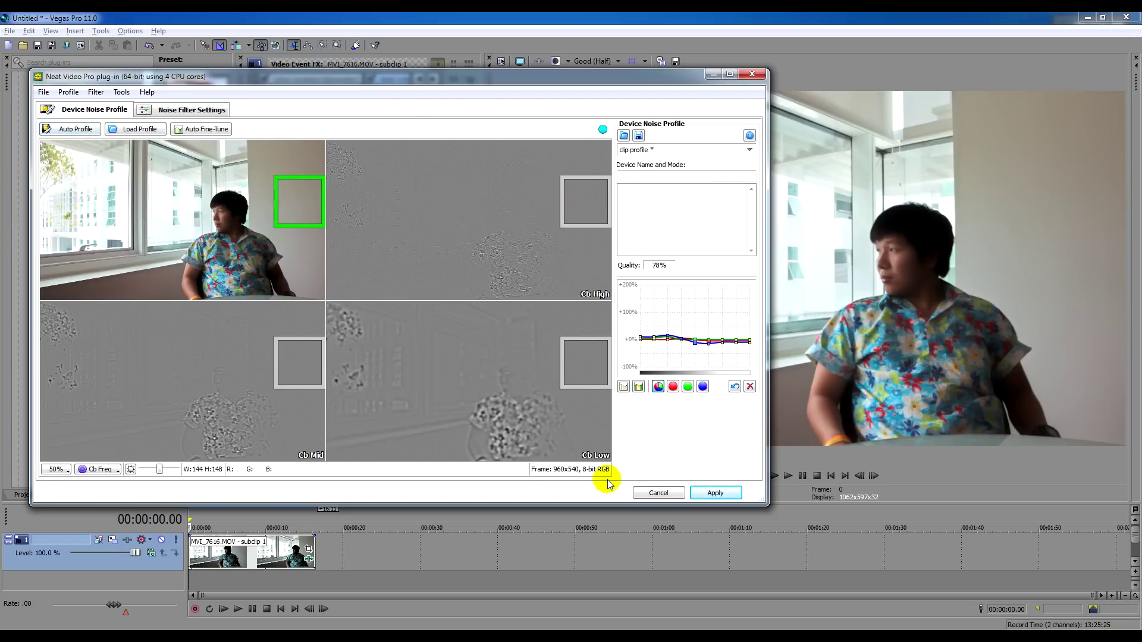
{"action": "left_click", "coordinate": [706, 493]}
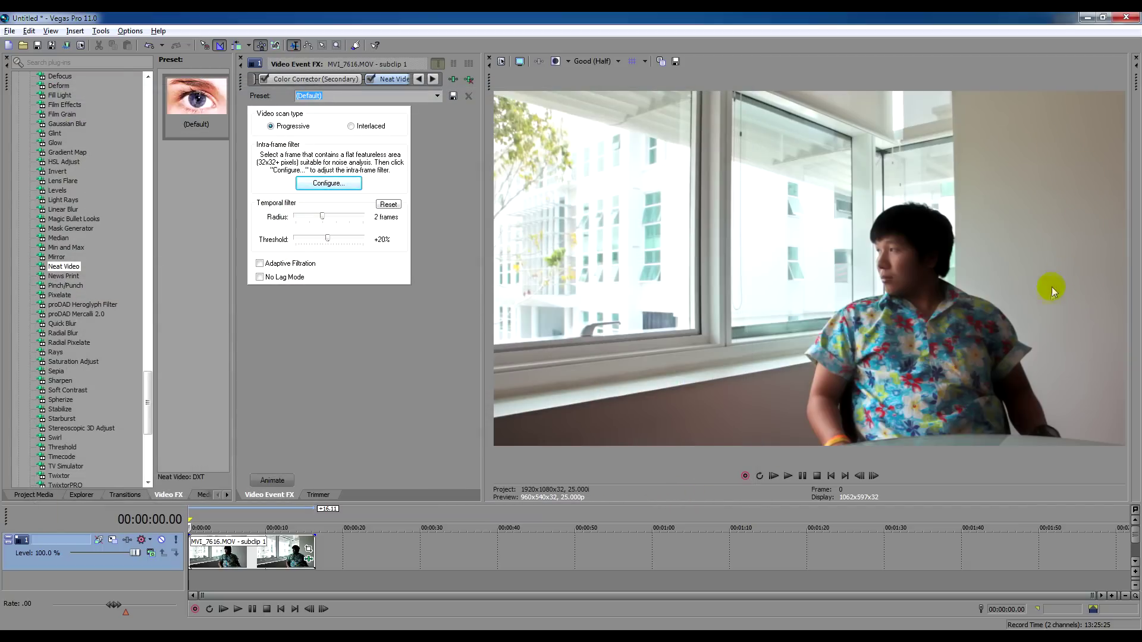
- Set the preview quality to Preview (Auto) and narrow the effects browser to reveal the clip's whole effect chain
{"action": "left_click", "coordinate": [594, 62]}
{"action": "mouse_move", "coordinate": [602, 89]}
{"action": "left_click", "coordinate": [655, 88]}
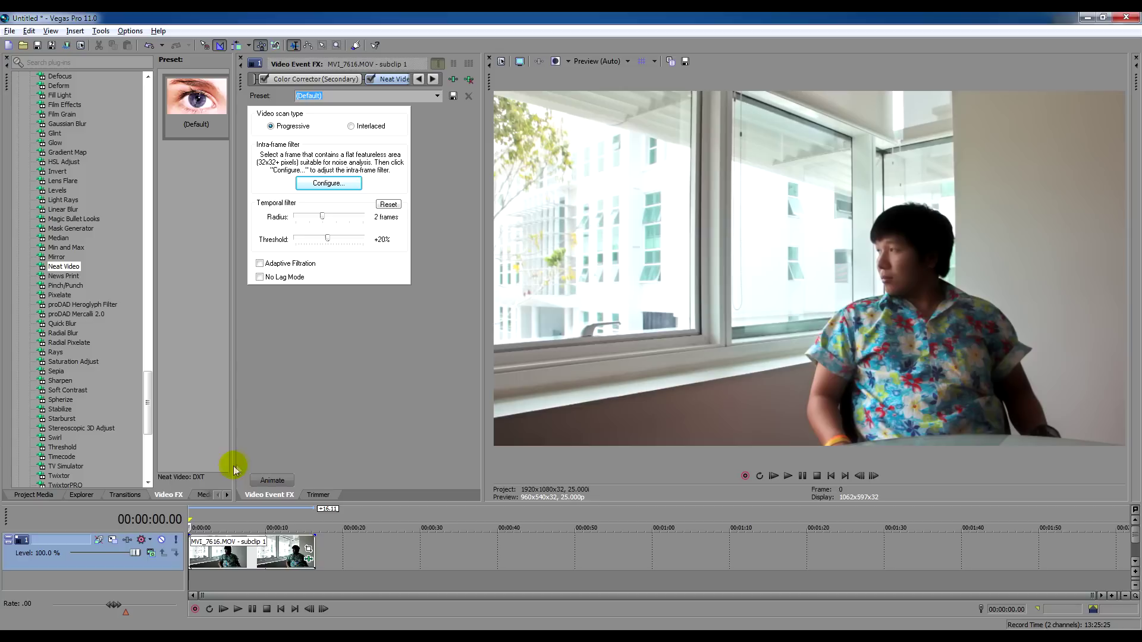
{"action": "left_click_drag", "start_coordinate": [234, 466], "coordinate": [53, 434]}
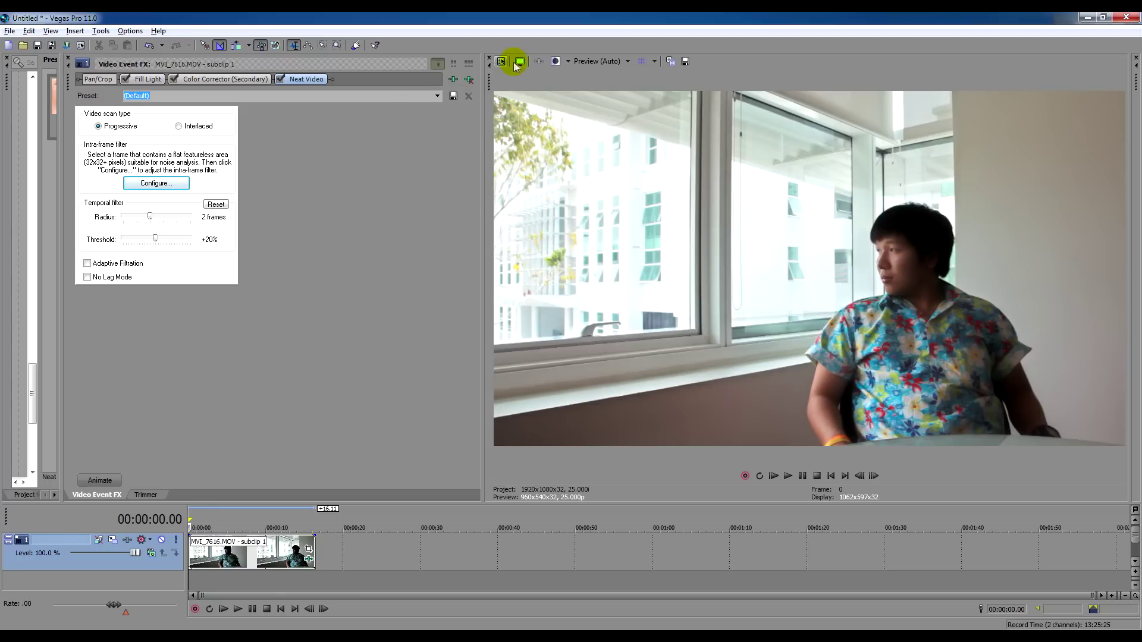
- Compare the original shot with the processed one in an enlarged video preview
{"action": "left_click", "coordinate": [555, 62]}
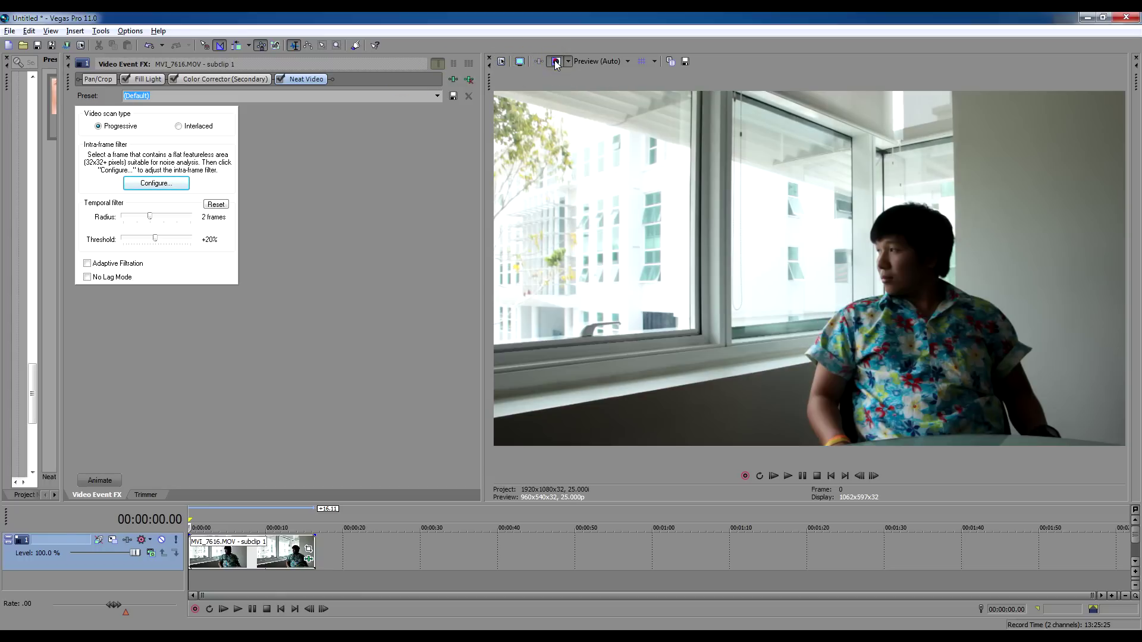
{"action": "left_click_drag", "start_coordinate": [482, 250], "coordinate": [373, 249]}
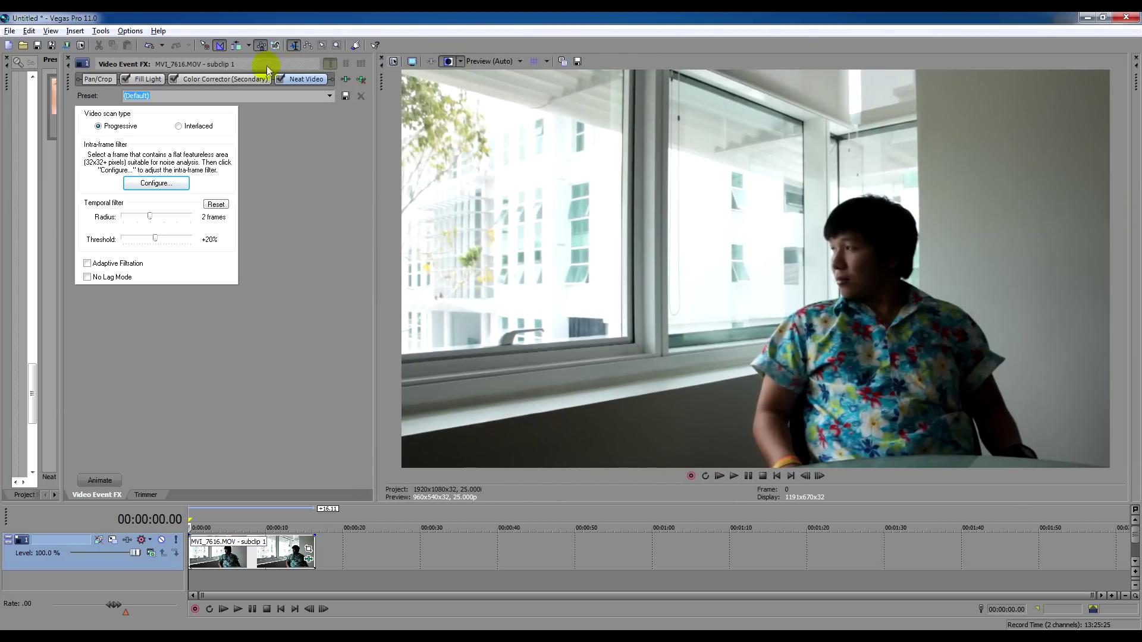
{"action": "left_click", "coordinate": [446, 61]}
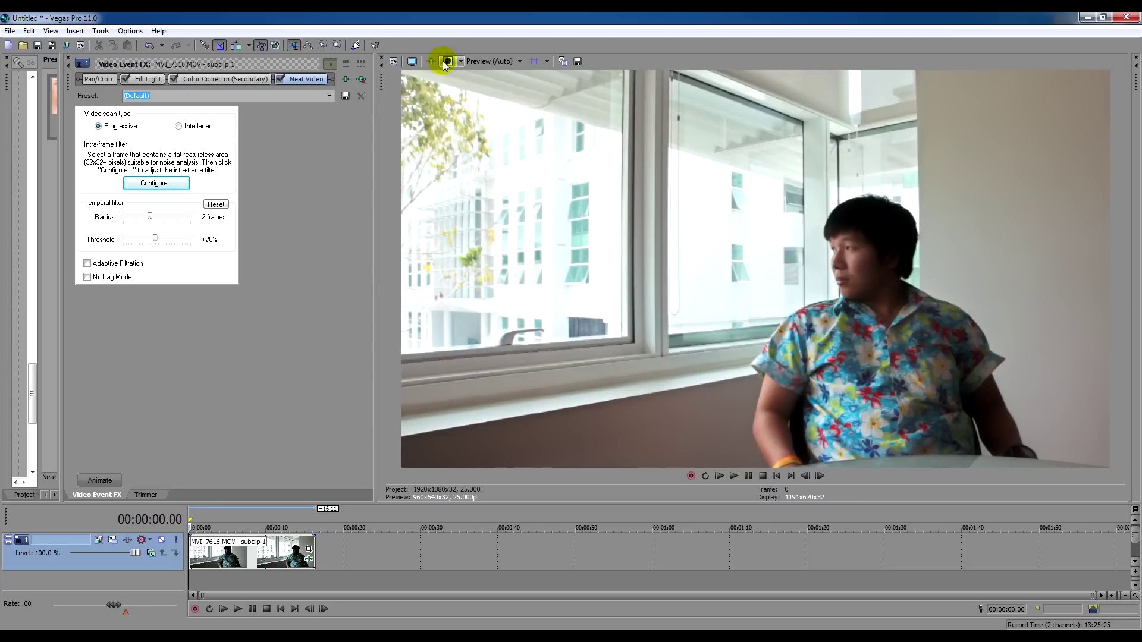
- Play the processed clip through to its end, pause, and return to the start
{"action": "left_click", "coordinate": [733, 477]}
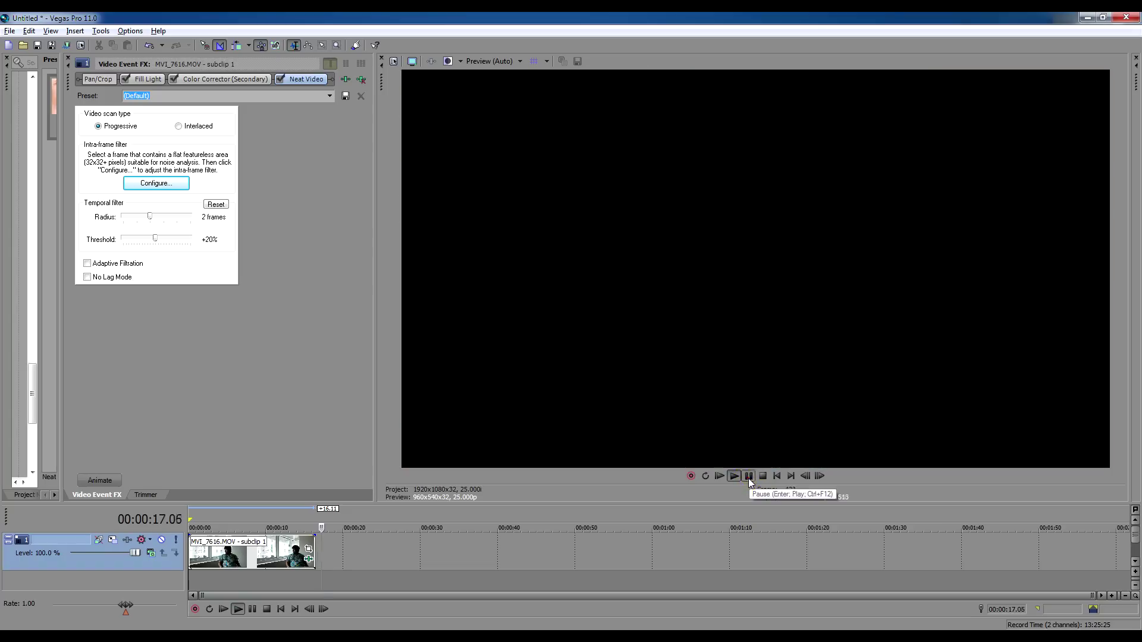
{"action": "left_click", "coordinate": [748, 478]}
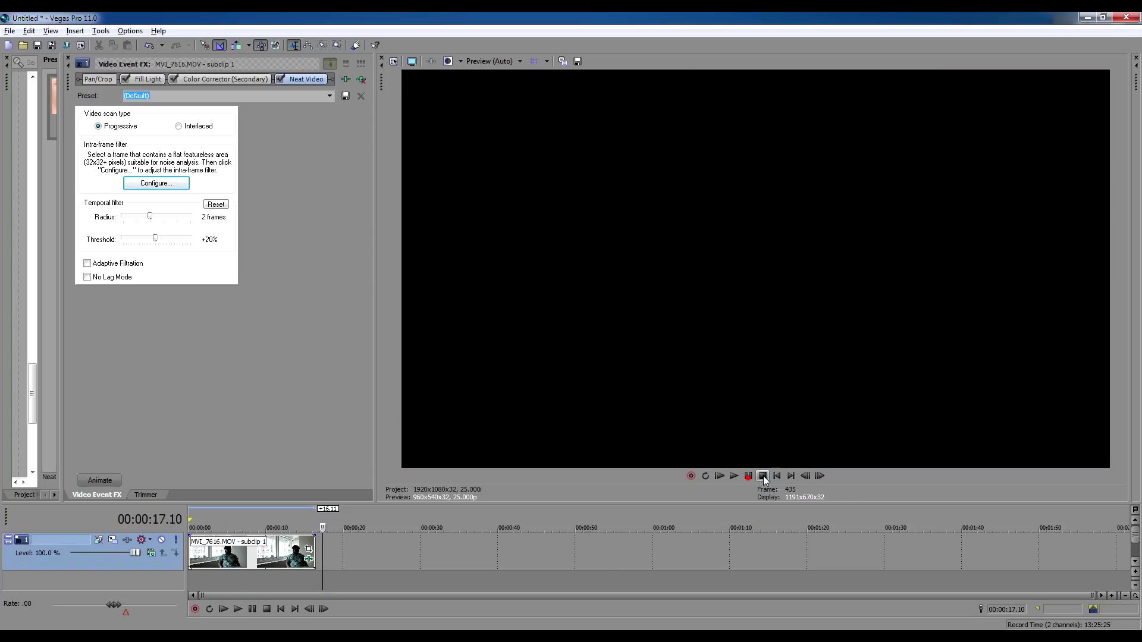
{"action": "left_click", "coordinate": [776, 476]}
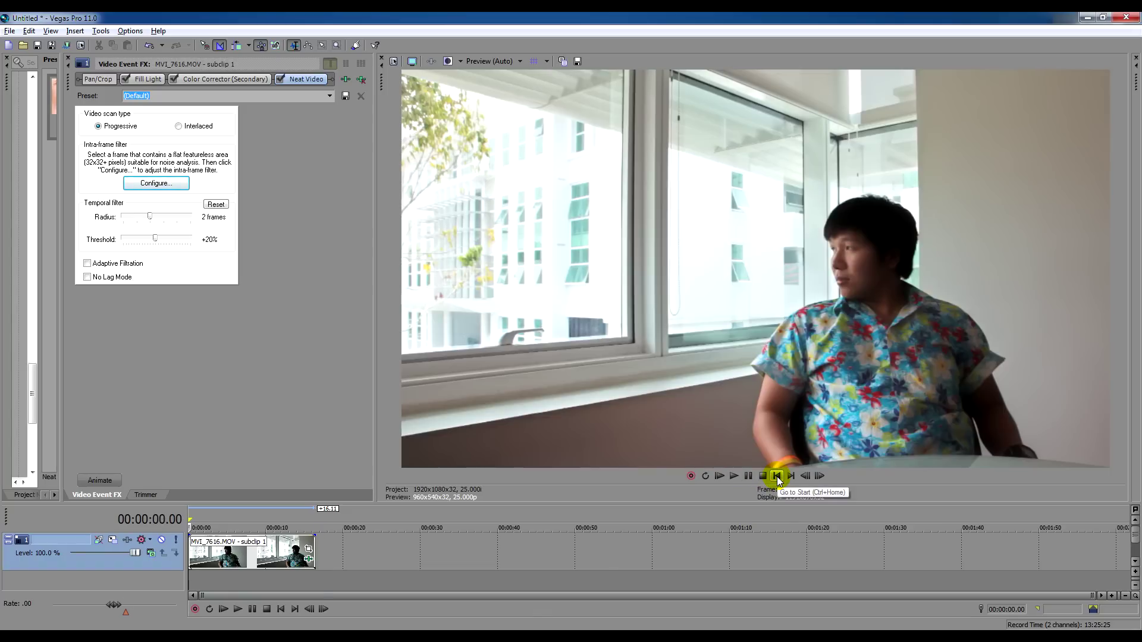